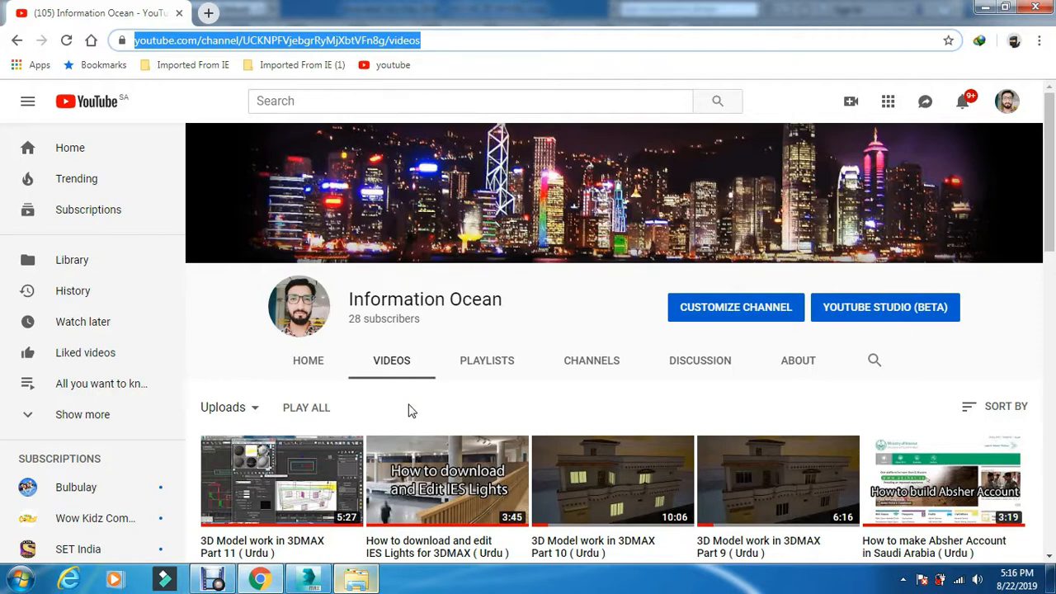
Import the "twin wall lamp" 3DS model from the "double side cylinder light" folder into the Top view of the house scene
left_click(307, 580)
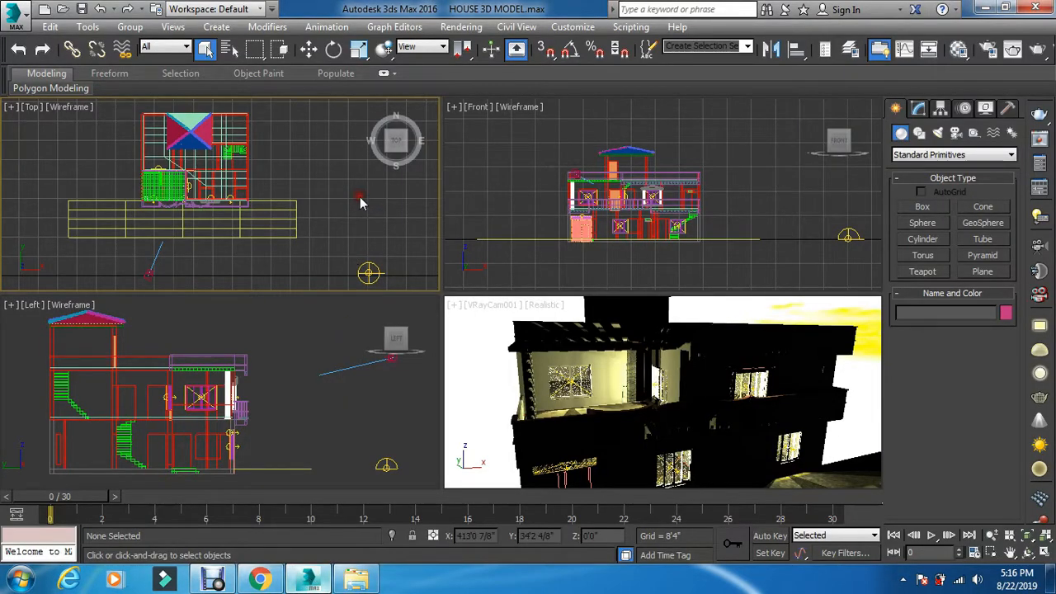
left_click(361, 584)
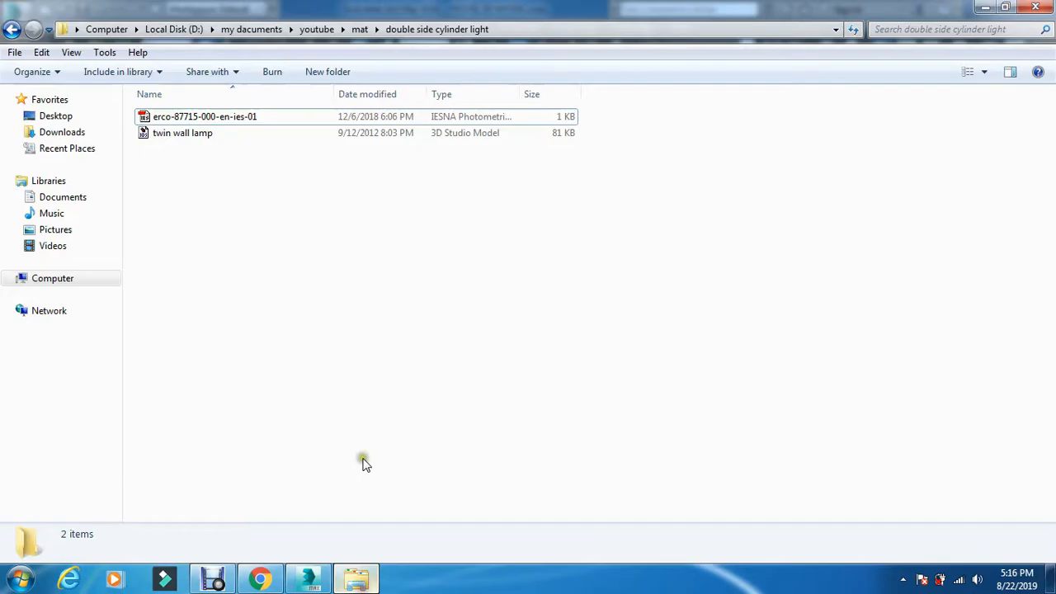
left_click(198, 137)
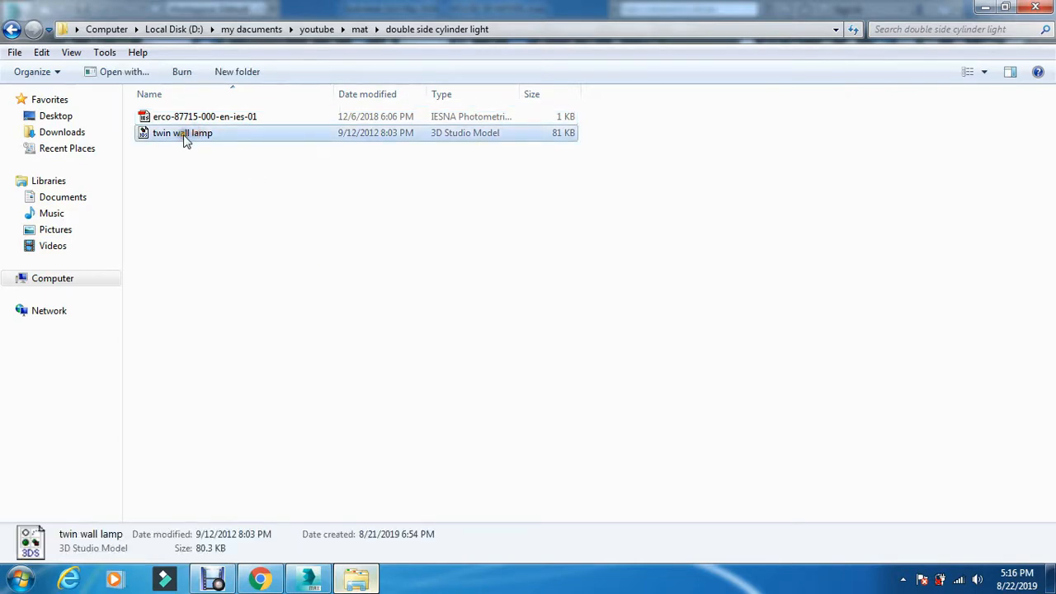
left_click_drag(188, 139, 330, 221)
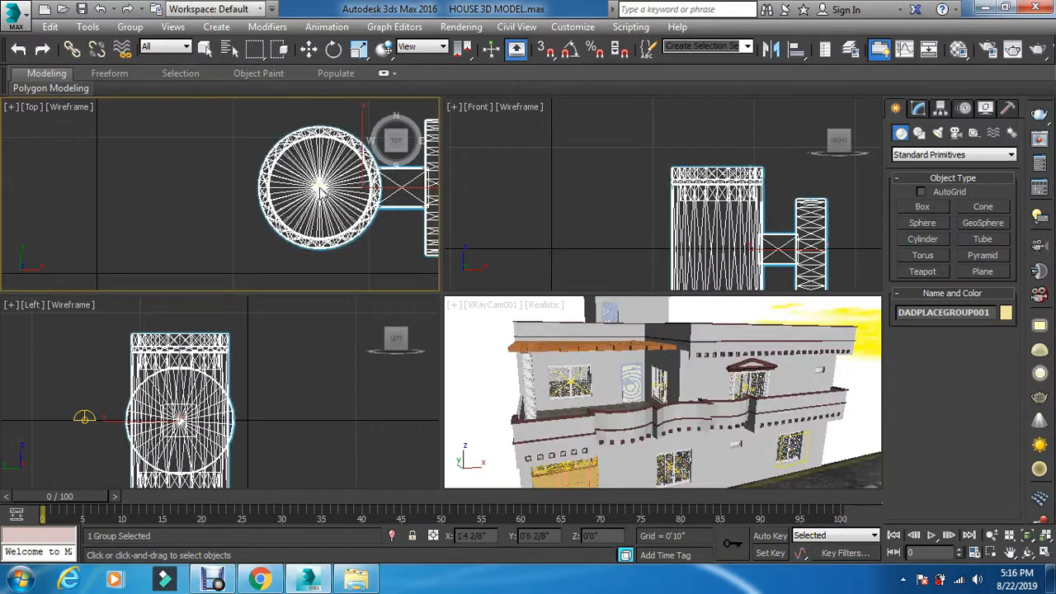
left_click(321, 190)
Move the imported wall lamp along the X axis in the Top view until it is near the front of the house
scroll(296, 206, "down", 6)
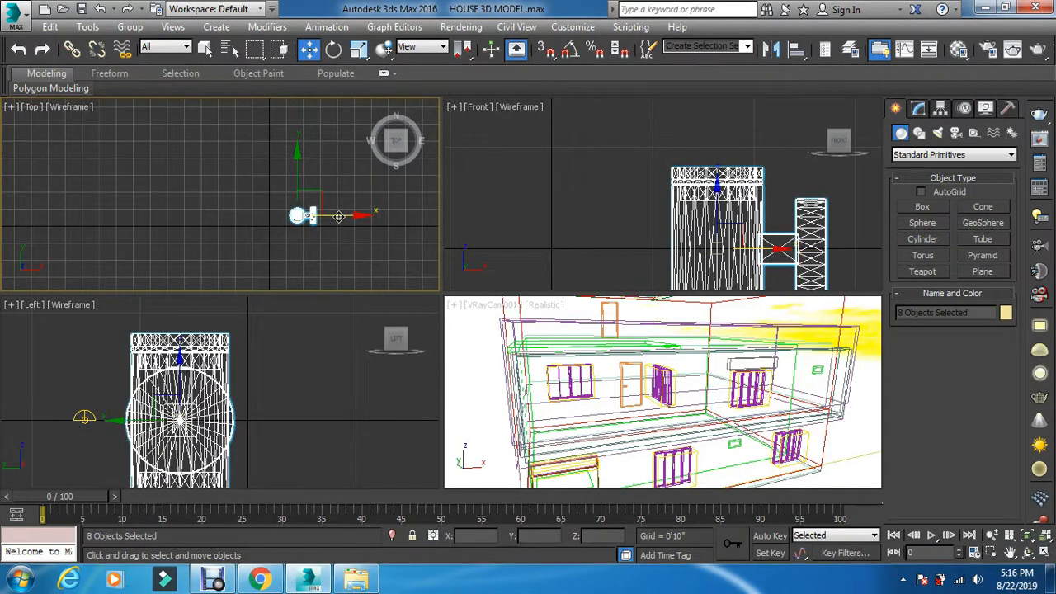
left_click_drag(340, 216, 413, 216)
scroll(295, 248, "down", 10)
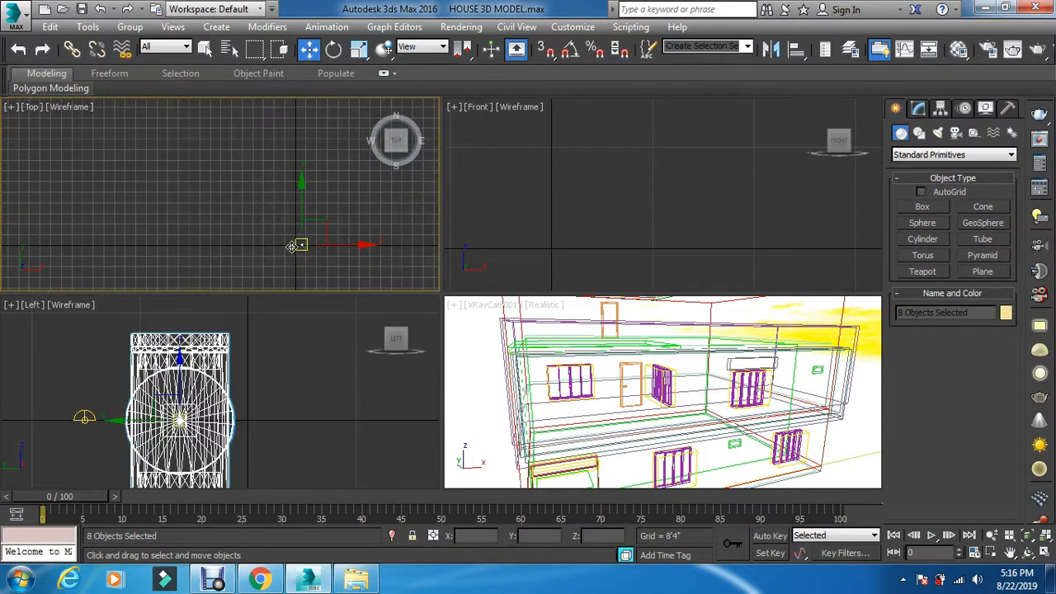
scroll(291, 247, "down", 6)
left_click_drag(336, 246, 445, 248)
scroll(368, 264, "up", 10)
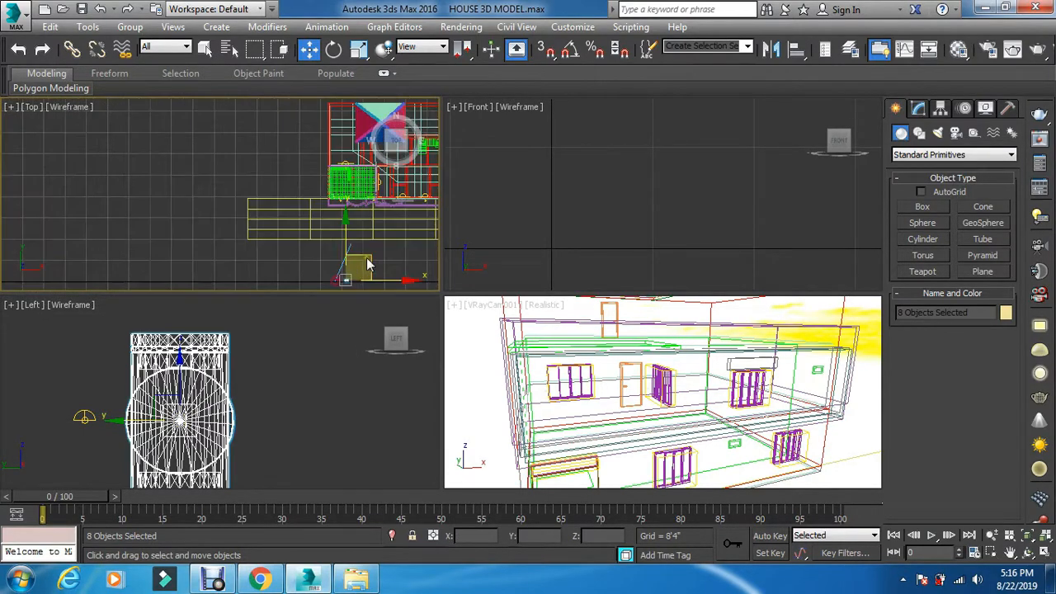
Move the wall lamp in the Top view to the house's front wall, just beside the end of the wooden gate
scroll(368, 264, "up", 3)
left_click_drag(332, 240, 354, 170)
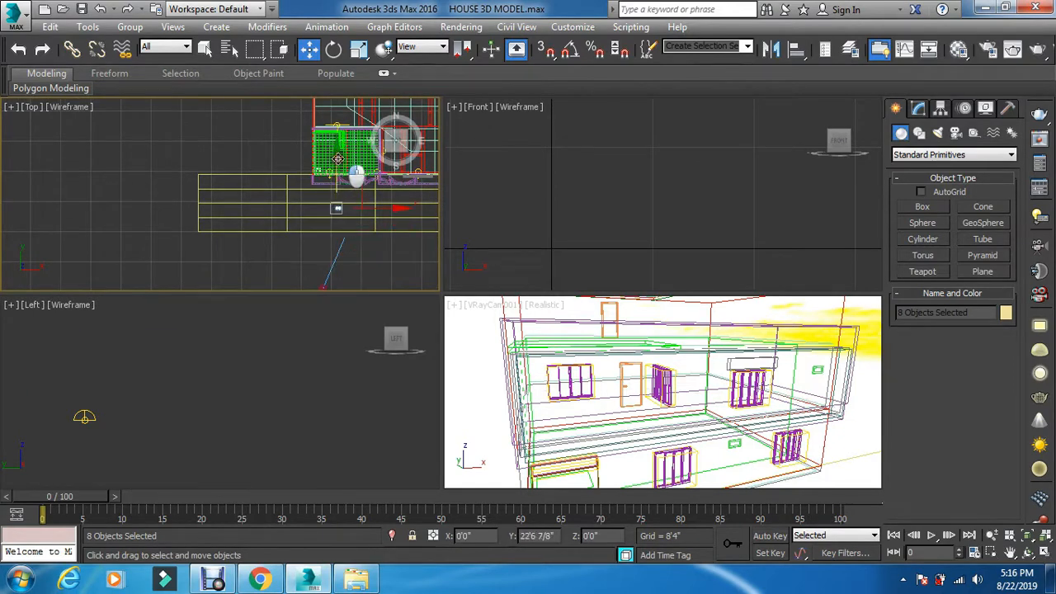
scroll(311, 195, "up", 6)
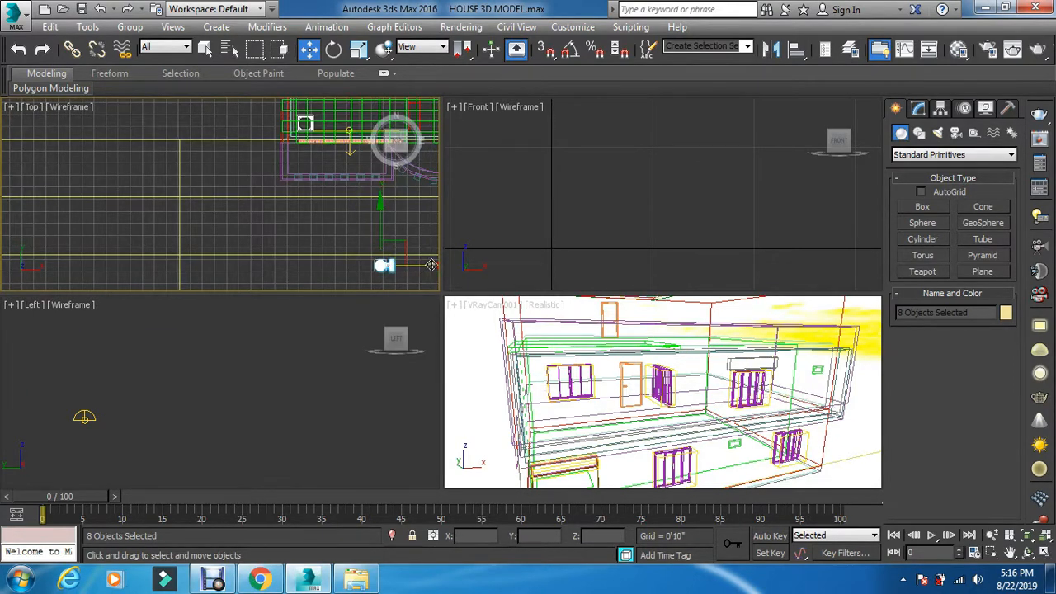
left_click_drag(430, 264, 361, 278)
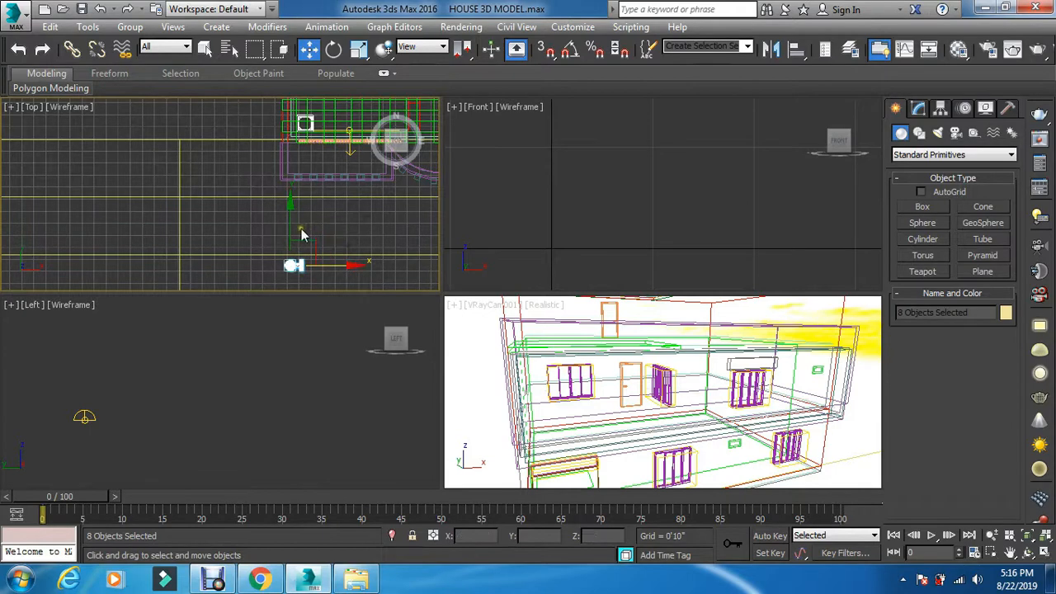
left_click_drag(297, 233, 301, 123)
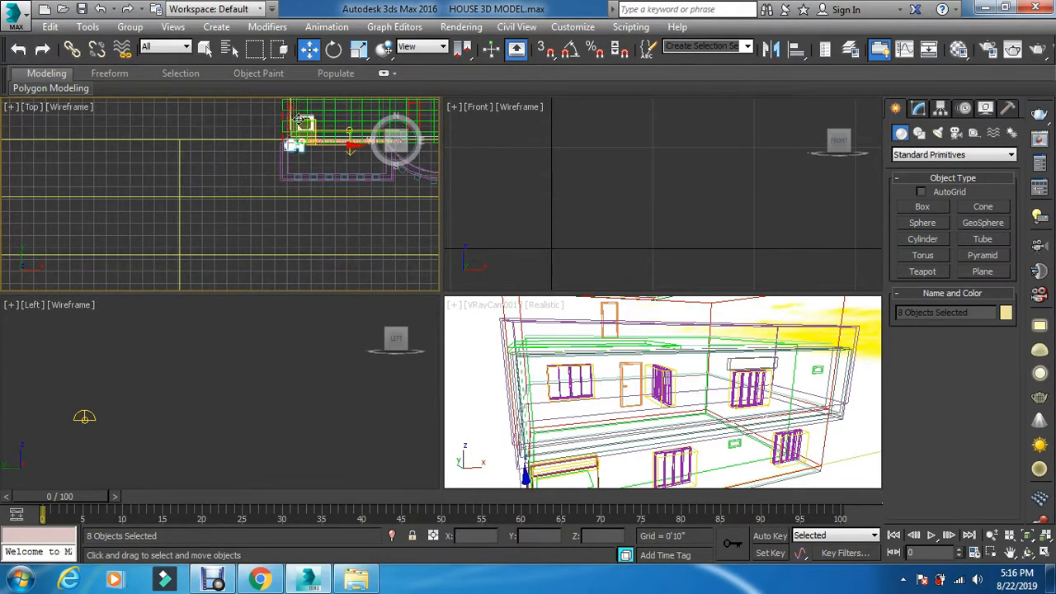
scroll(303, 122, "up", 6)
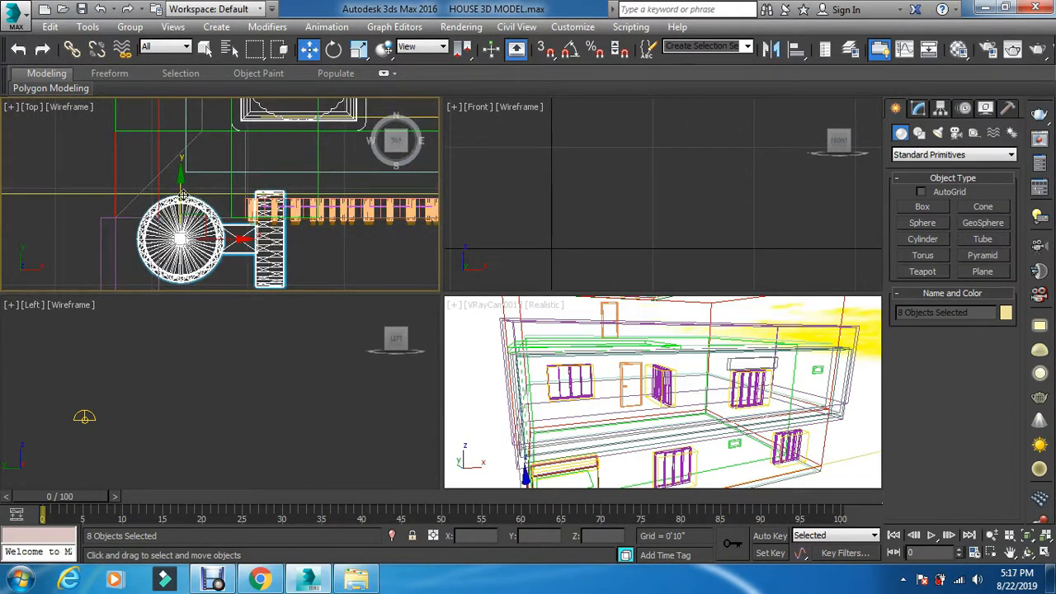
left_click_drag(181, 195, 190, 227)
scroll(204, 243, "down", 3)
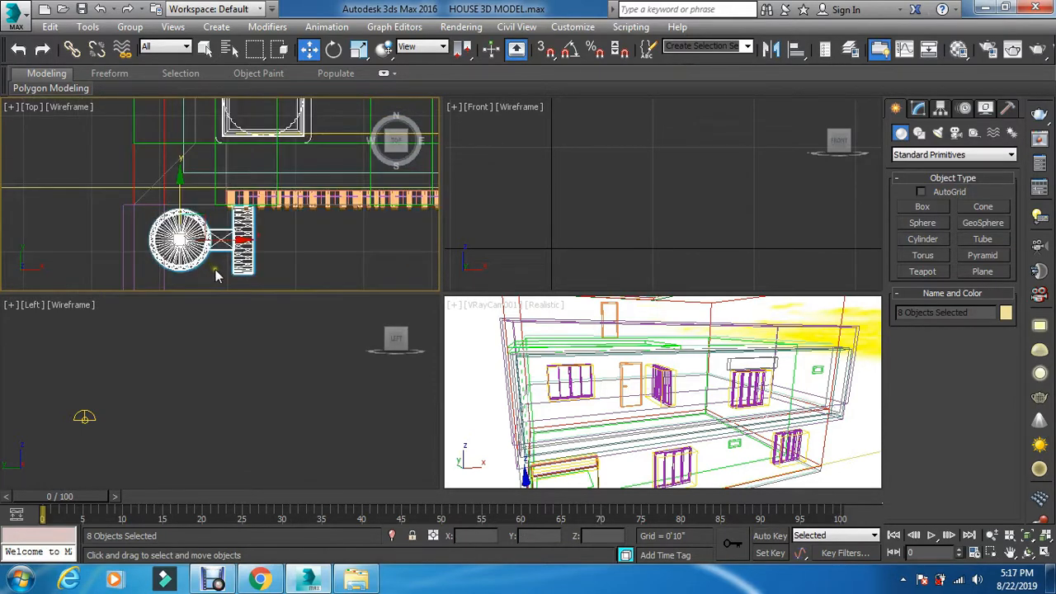
Rotate the lamp about 90 degrees counterclockwise in the Top view so its mounting plate faces the wall, and shift it slightly along X
key("e")
left_click_drag(208, 216, 165, 195)
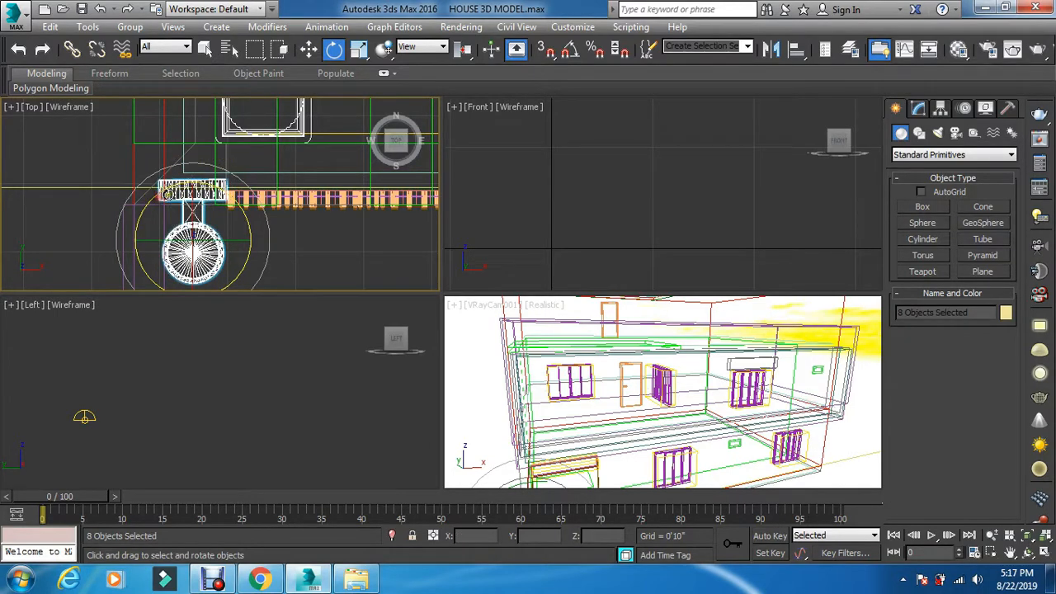
scroll(168, 195, "up", 2)
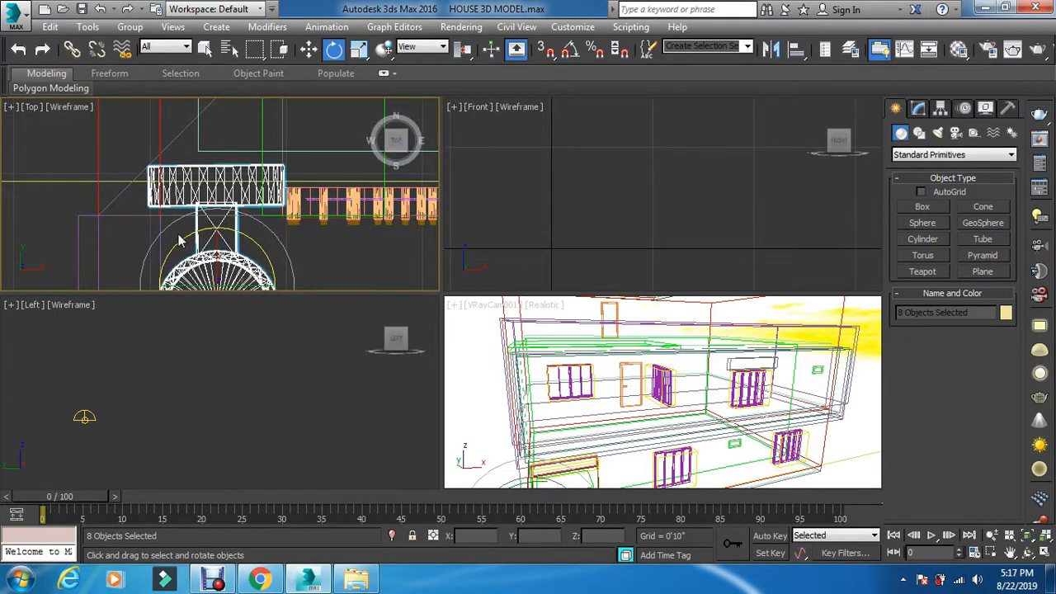
key("w")
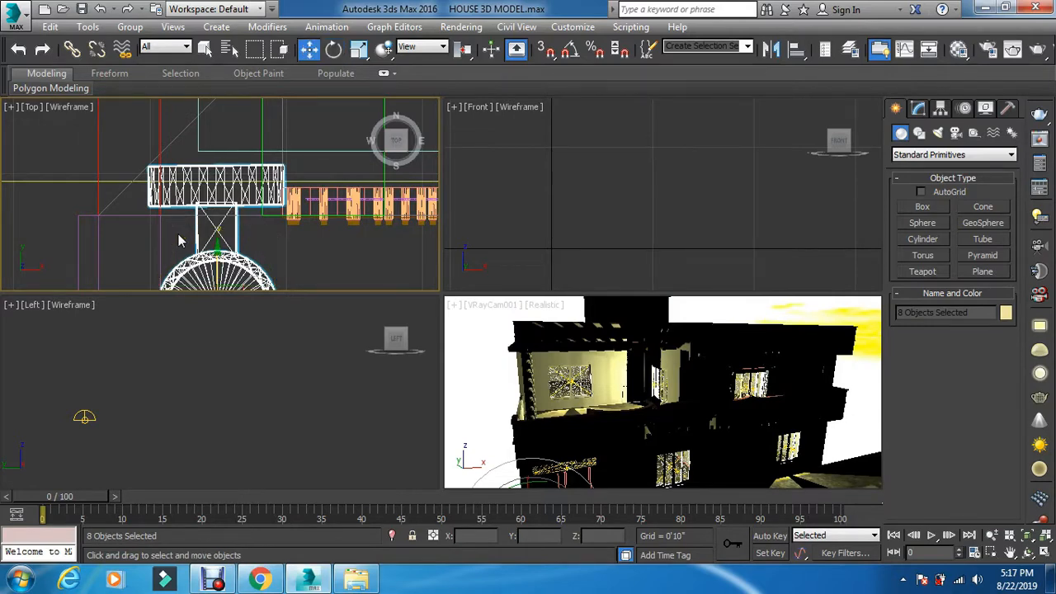
scroll(190, 236, "down", 3)
left_click_drag(234, 235, 226, 236)
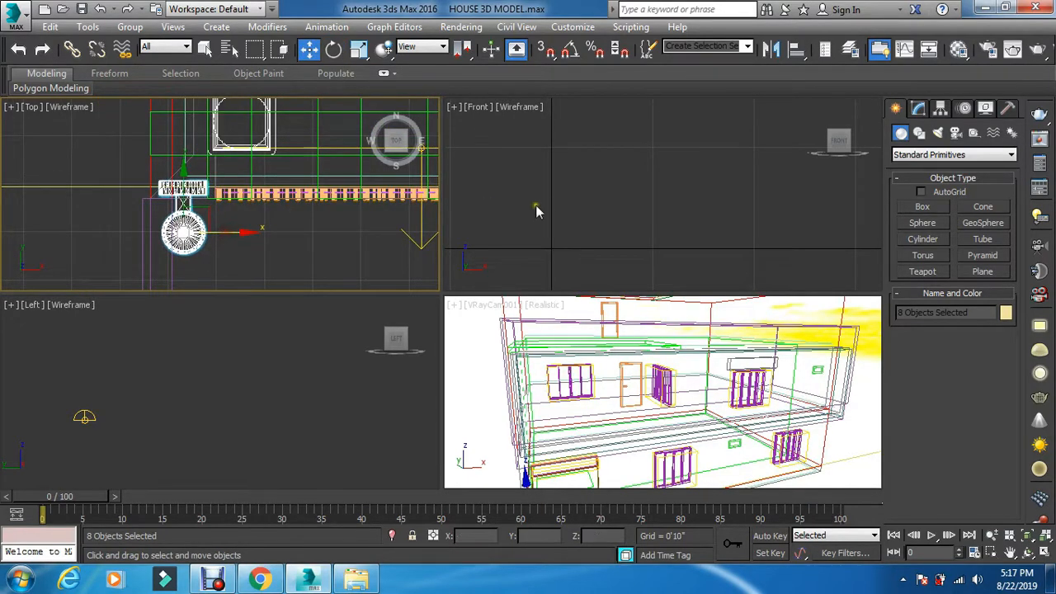
Scale the wall lamp down uniformly in the Front view to a little over half its size
right_click(552, 206)
scroll(561, 183, "down", 10)
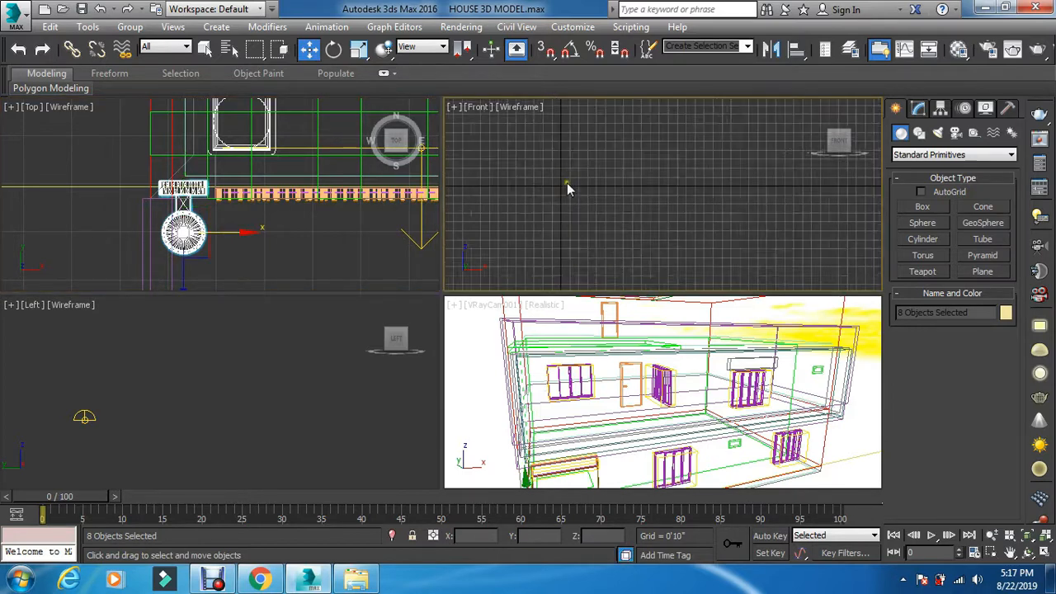
scroll(571, 189, "up", 6)
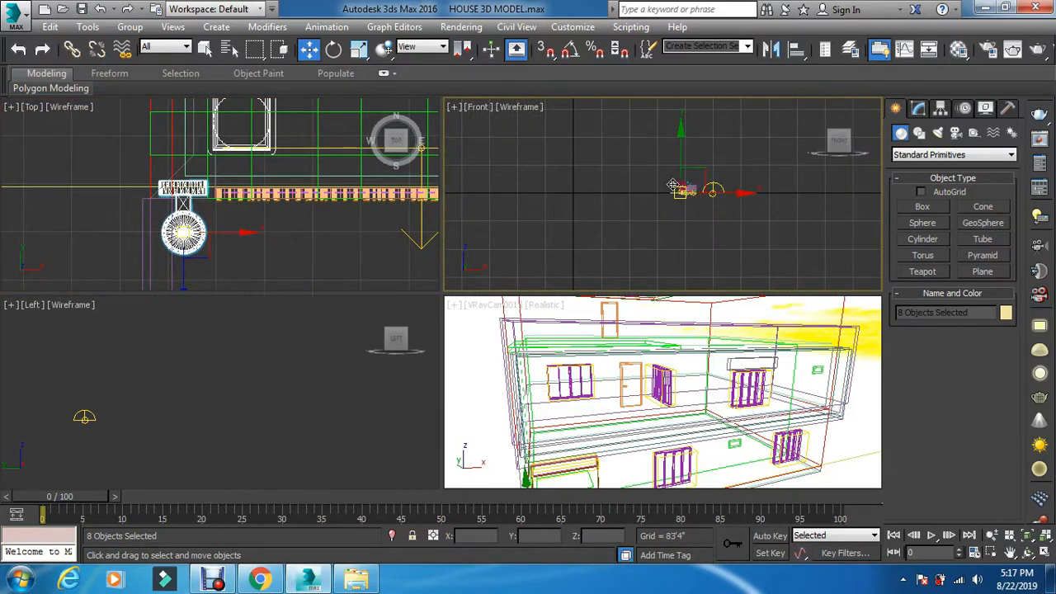
scroll(683, 189, "up", 4)
key("z")
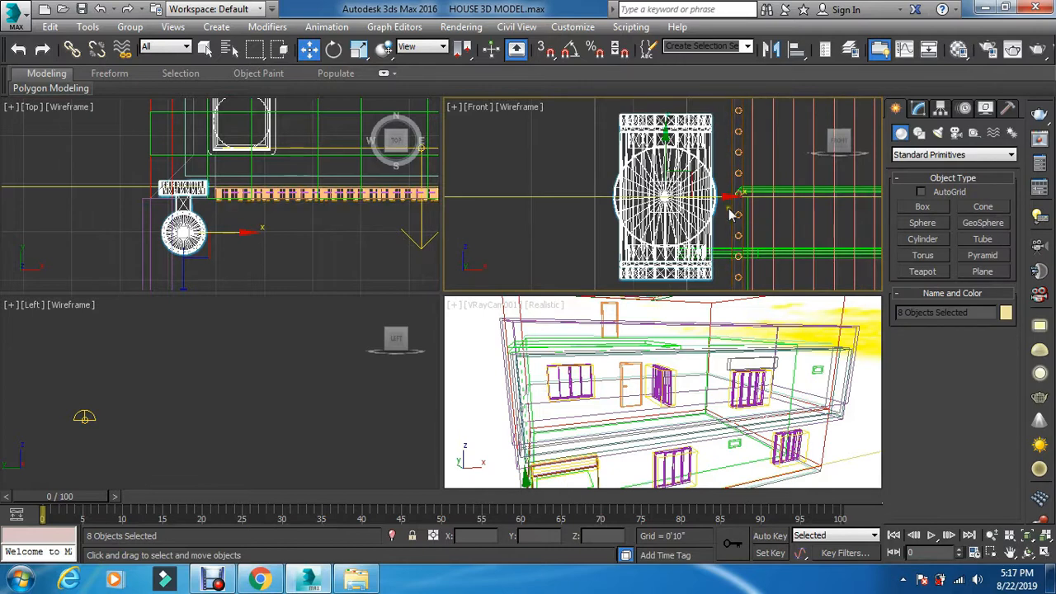
key("r")
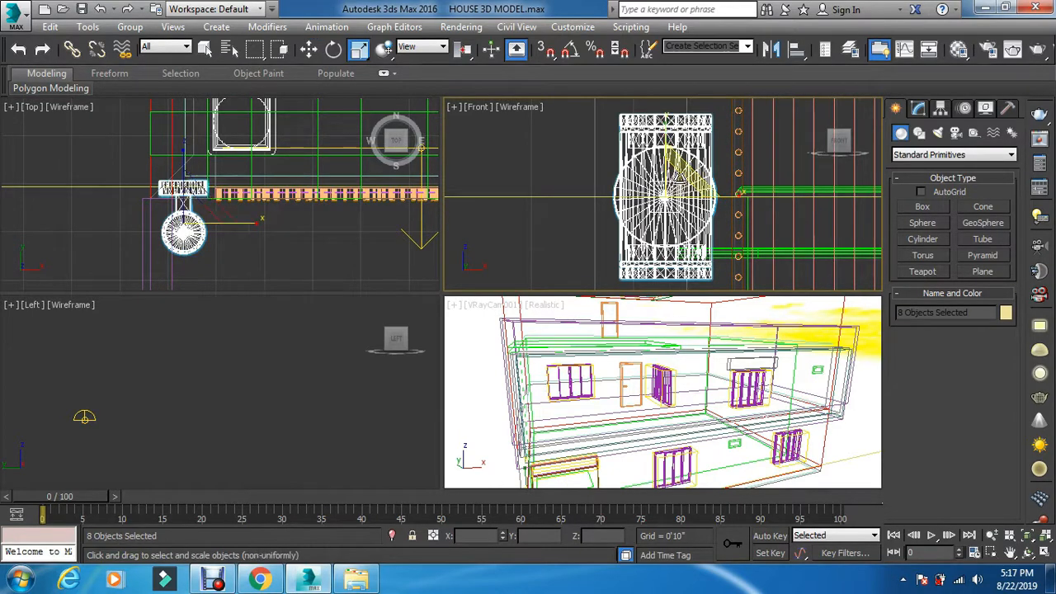
left_click_drag(676, 185, 665, 216)
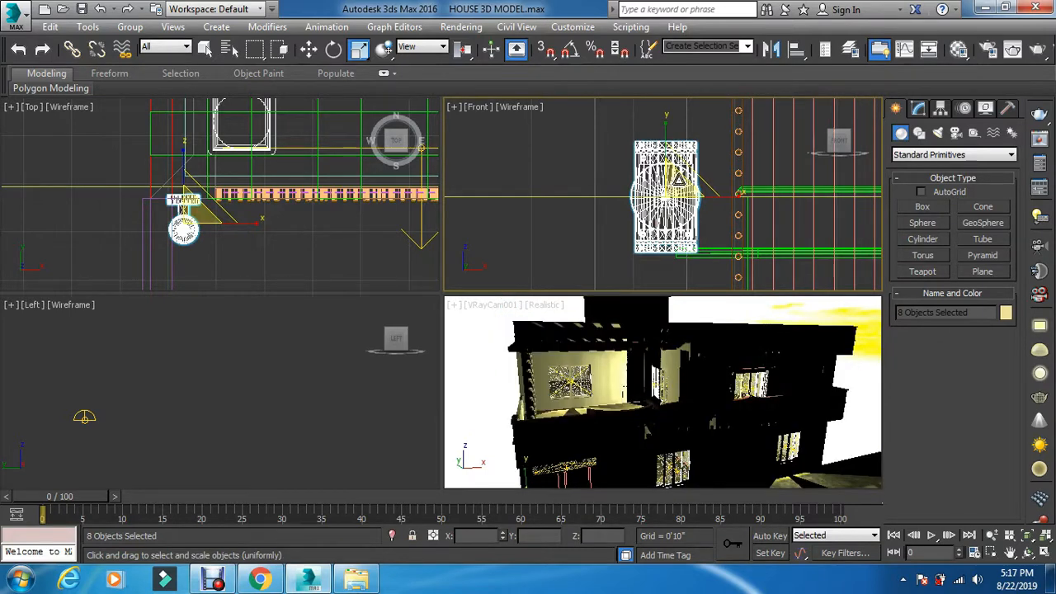
left_click_drag(677, 180, 652, 198)
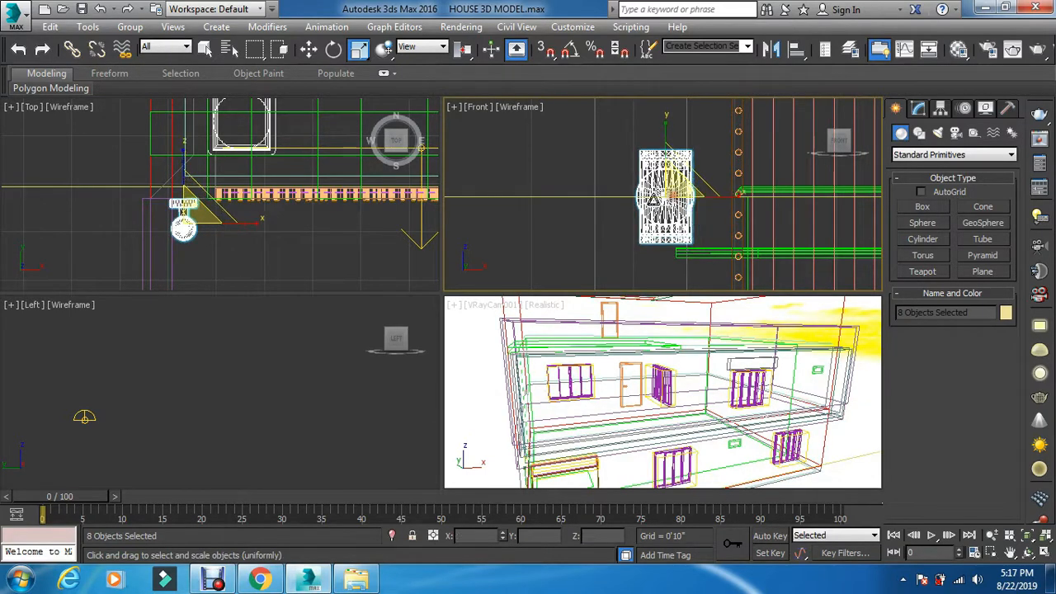
Reposition the scaled lamp in the Top view so its mounting plate sits against the front wall, clear of the gate
right_click(283, 280)
key("w")
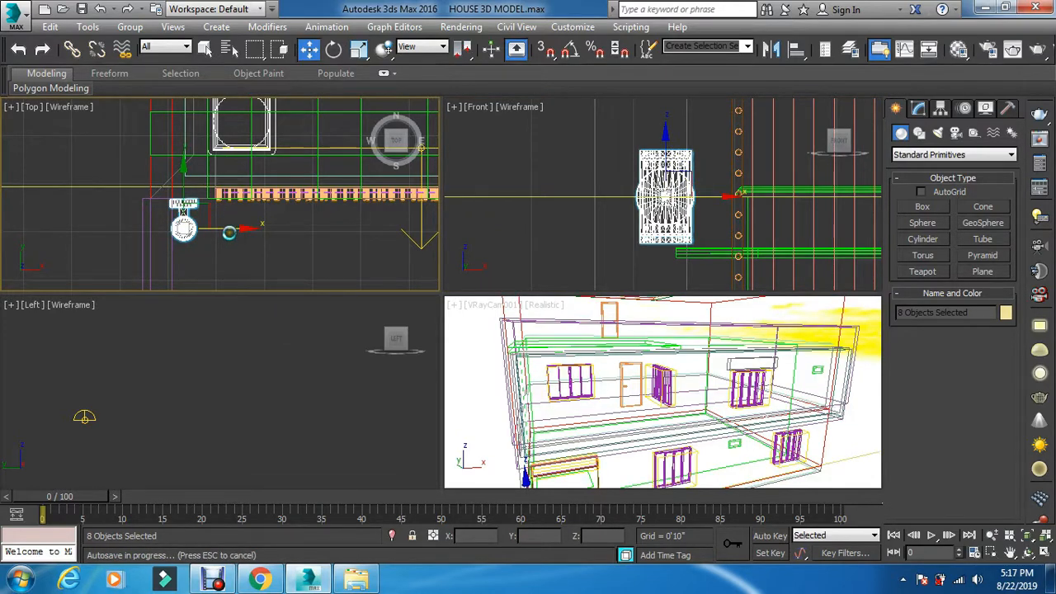
left_click_drag(240, 236, 236, 236)
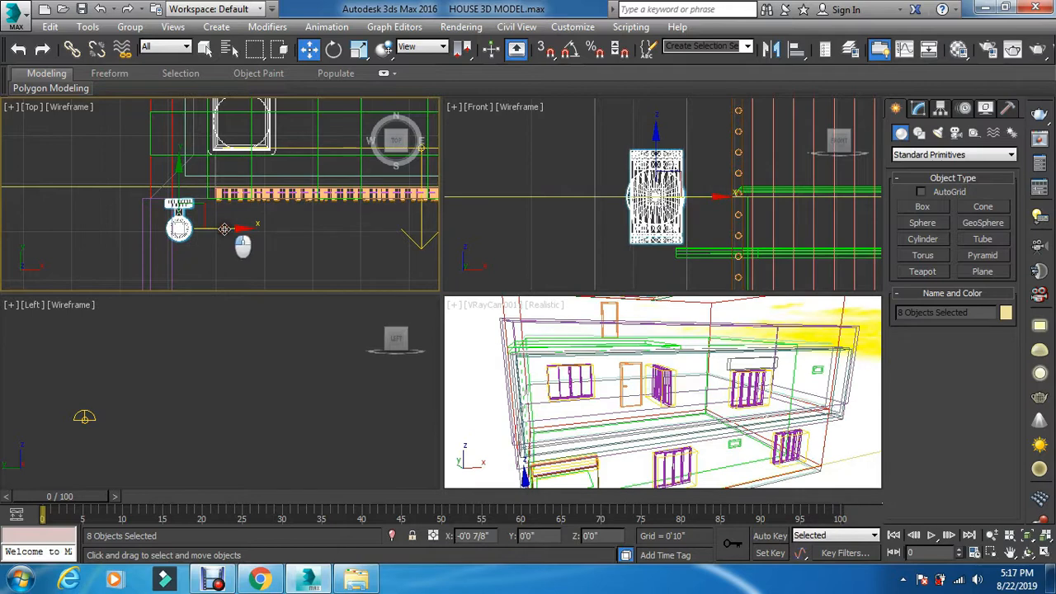
scroll(210, 231, "up", 3)
left_click_drag(142, 169, 148, 173)
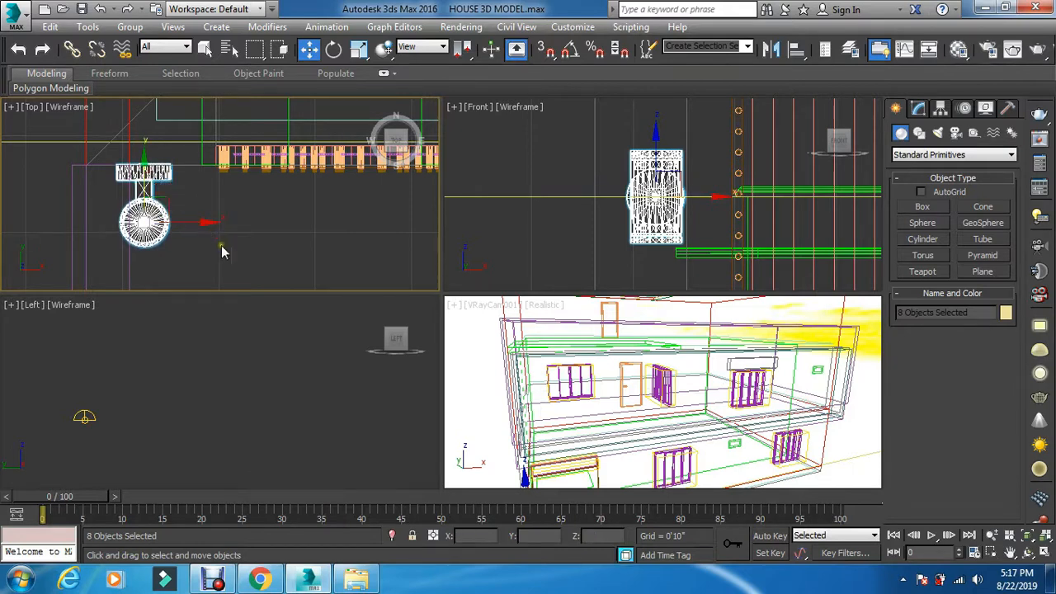
Frame the lamp in the Left view and select only its upper Lumin ring
right_click(202, 366)
scroll(196, 355, "down", 6)
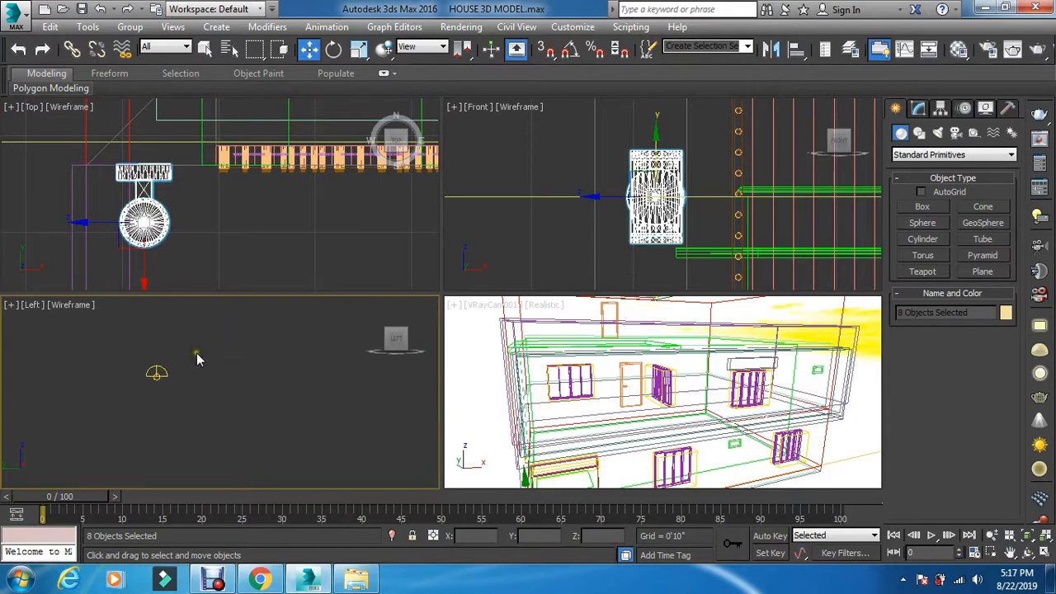
key("z")
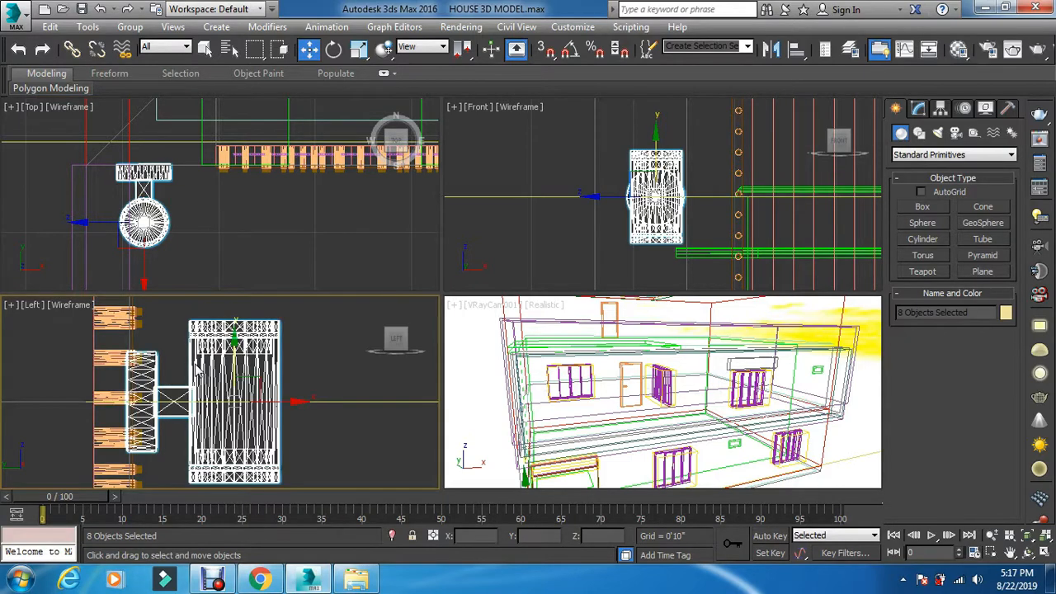
left_click(293, 348)
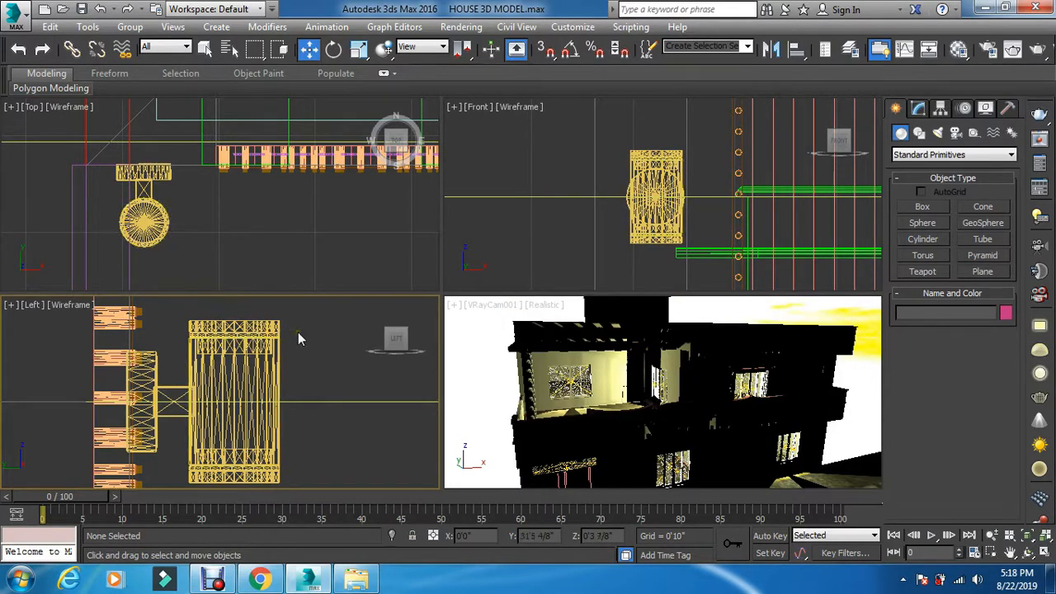
scroll(297, 332, "up", 3)
left_click(264, 332)
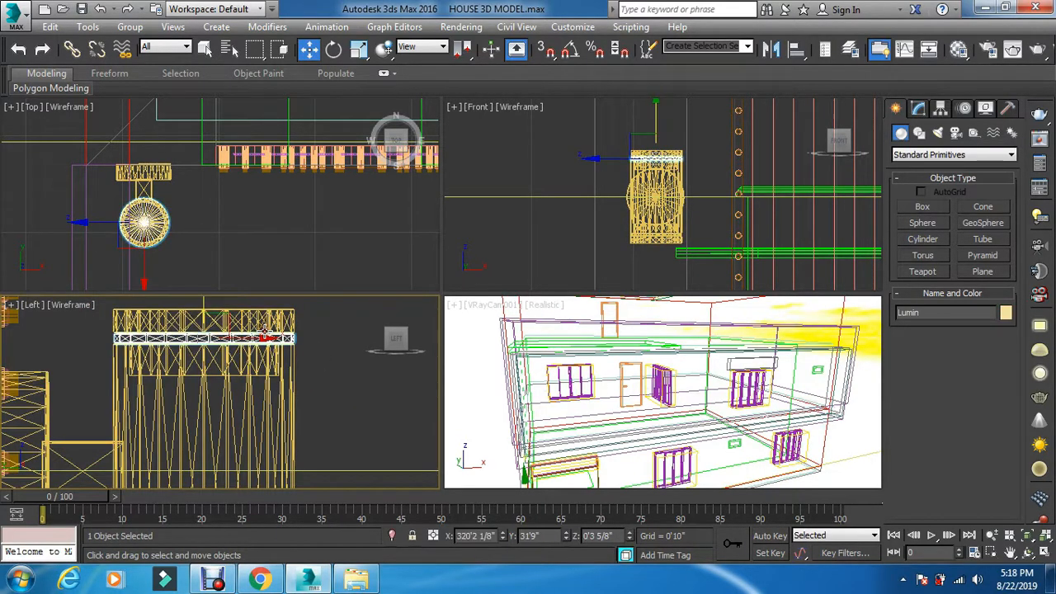
Name the unused 13 - Default material "lamp" and assign it to the selected Lumin ring
key("m")
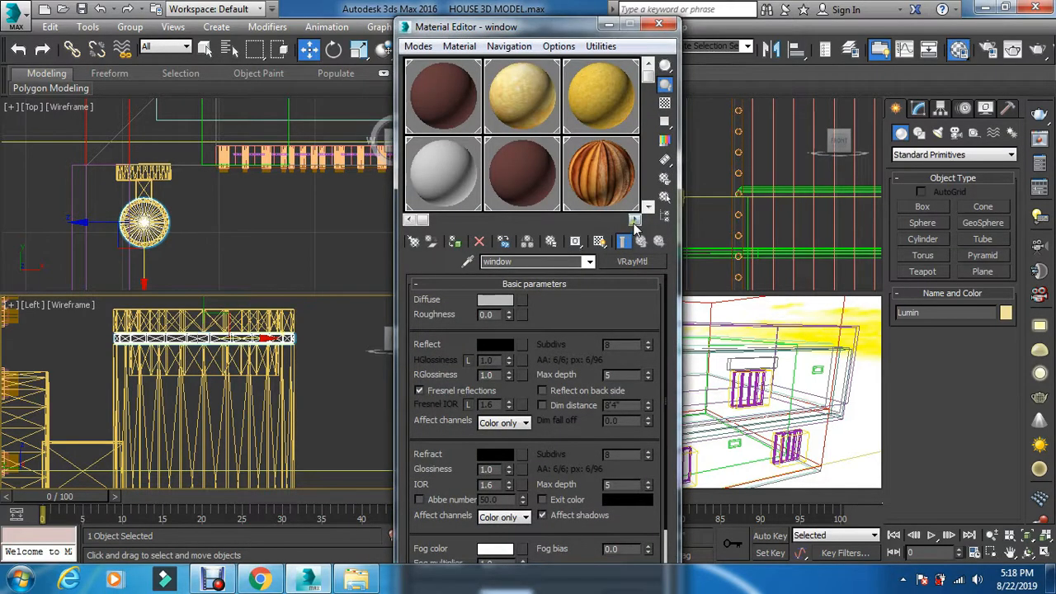
left_click(648, 206)
left_click(437, 177)
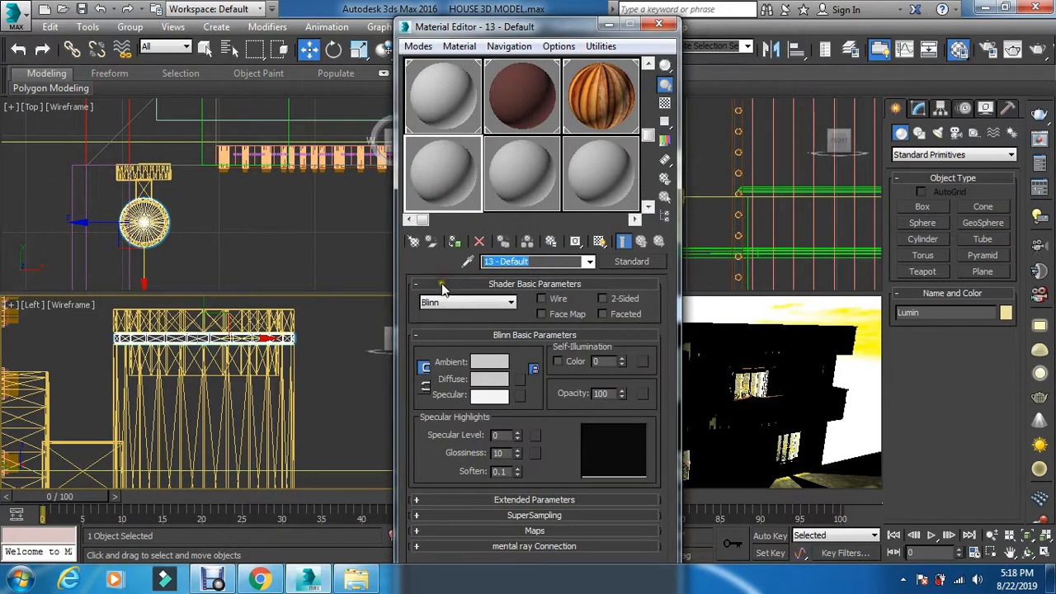
type("lamp")
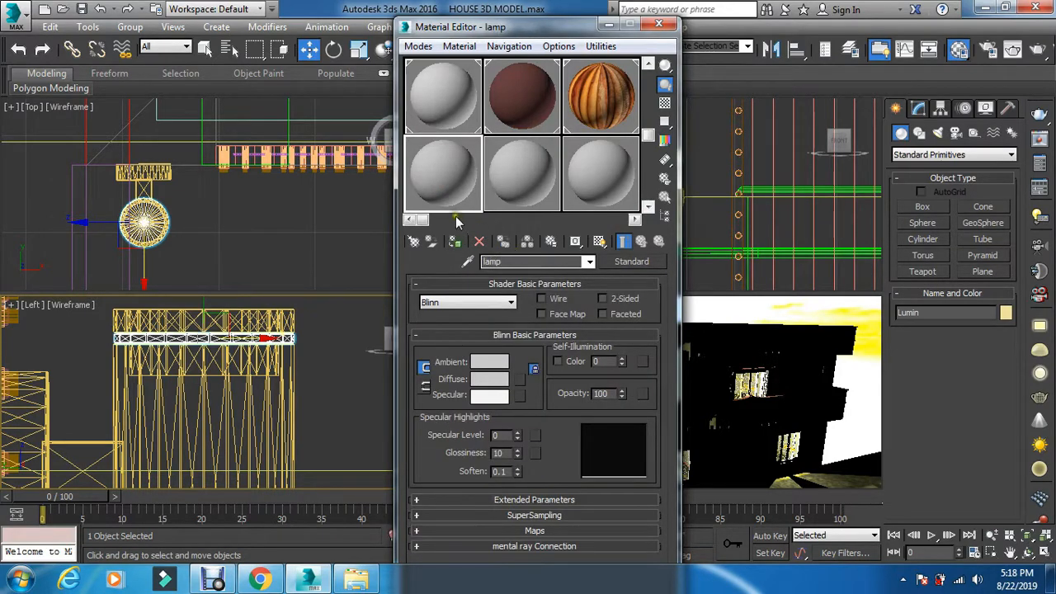
left_click(455, 243)
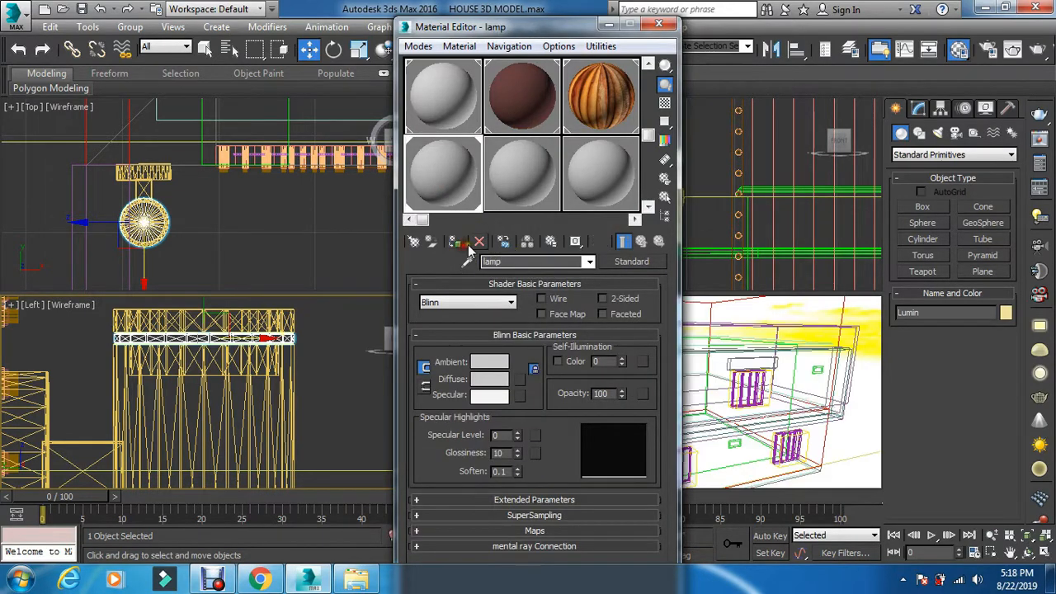
Change the lamp material's type from Standard to VRayMtl
left_click(599, 241)
left_click(616, 265)
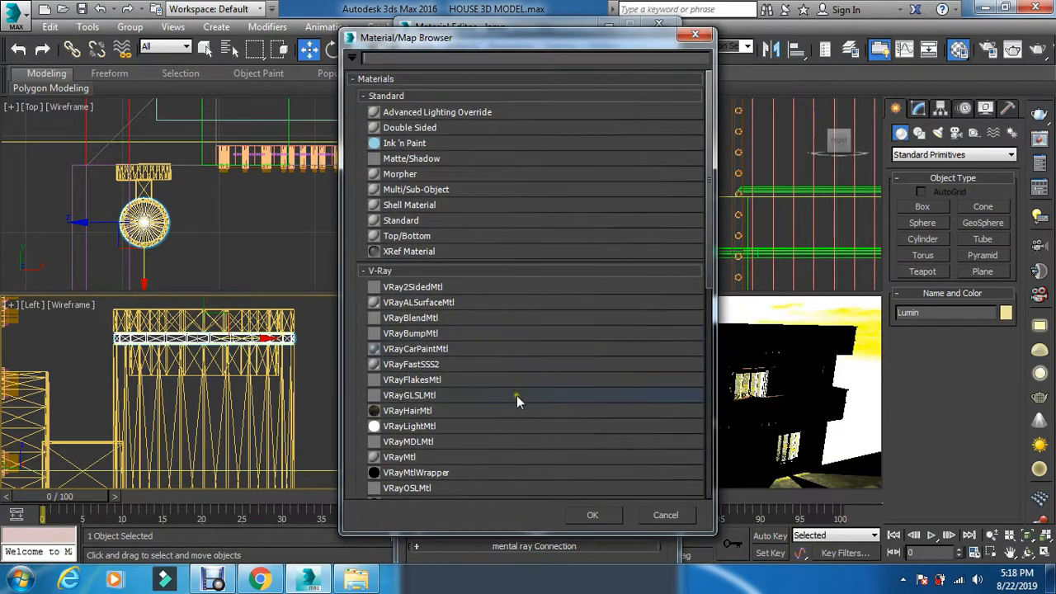
double_click(427, 457)
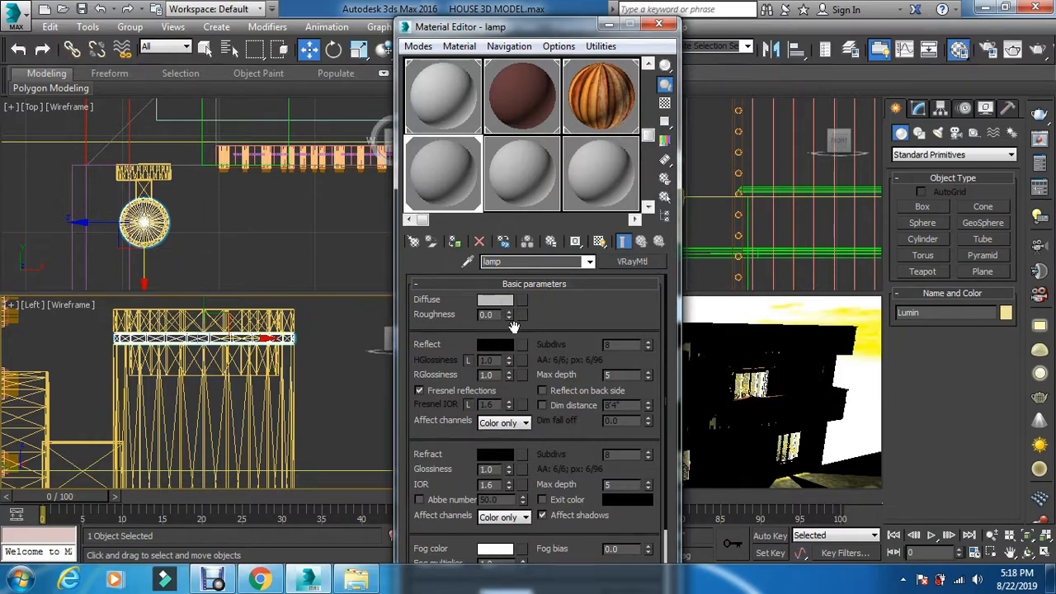
Set both the reflection and the refraction colour of the lamp material to pure white
left_click(499, 344)
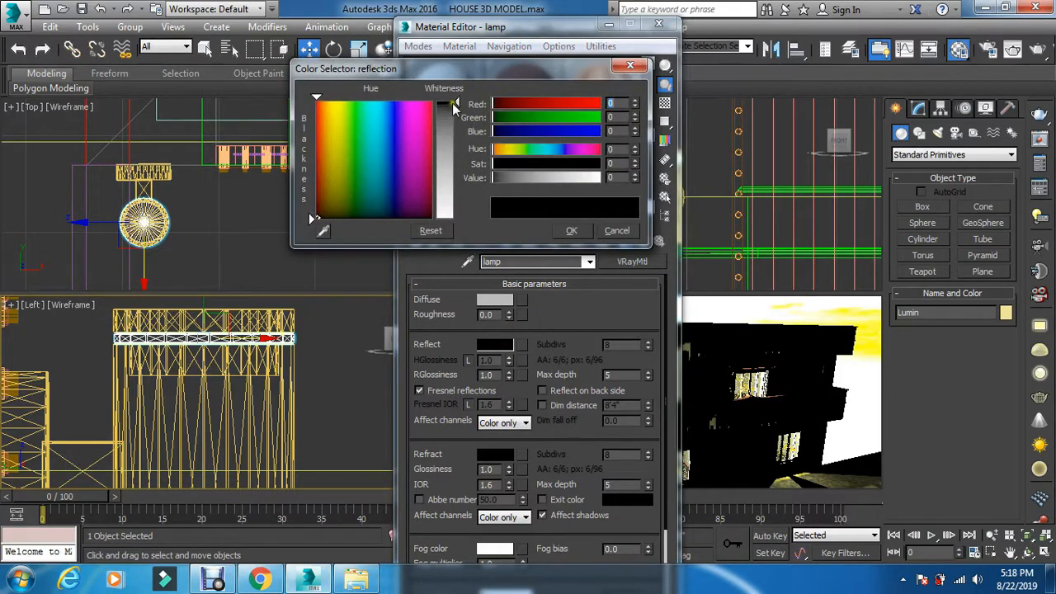
left_click_drag(453, 102, 457, 218)
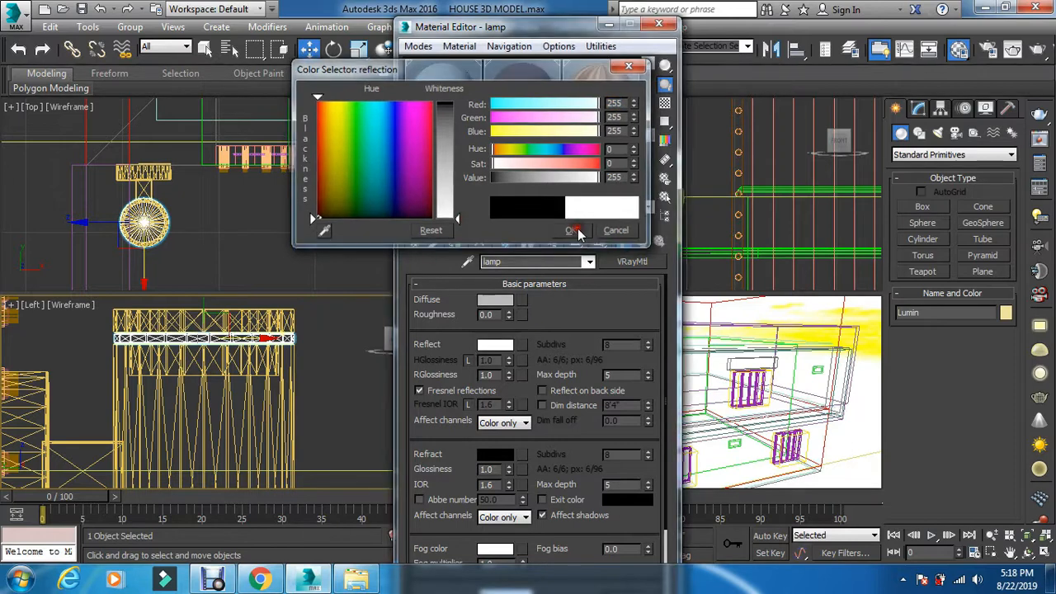
left_click(574, 231)
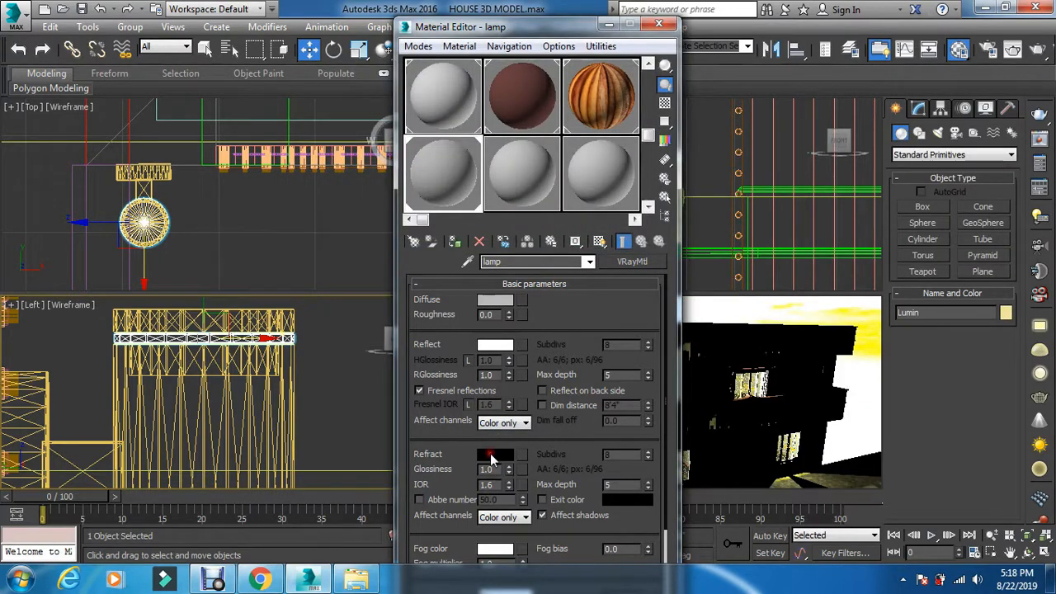
left_click(493, 454)
left_click_drag(454, 105, 459, 219)
left_click(569, 232)
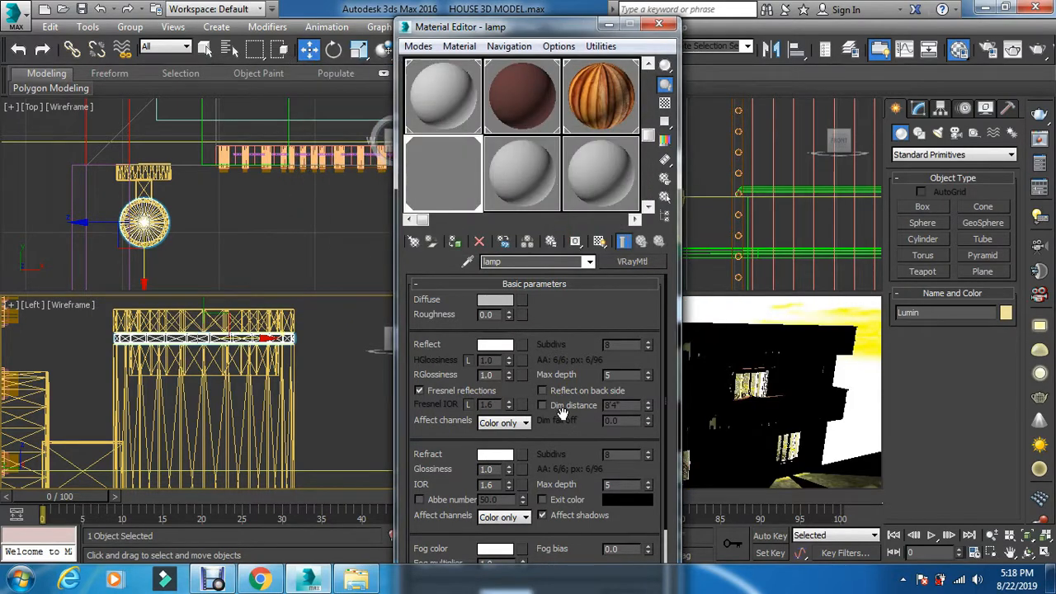
Show a checkered background behind the lamp sample, assign the material to the selected Lumin ring and display it shaded in the viewport
left_click(666, 103)
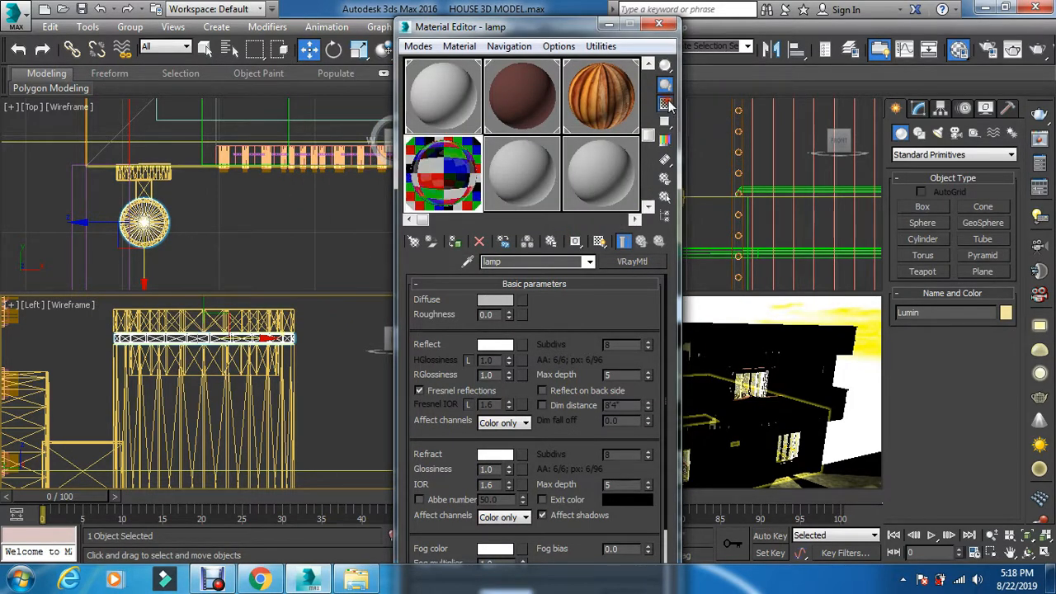
left_click(453, 245)
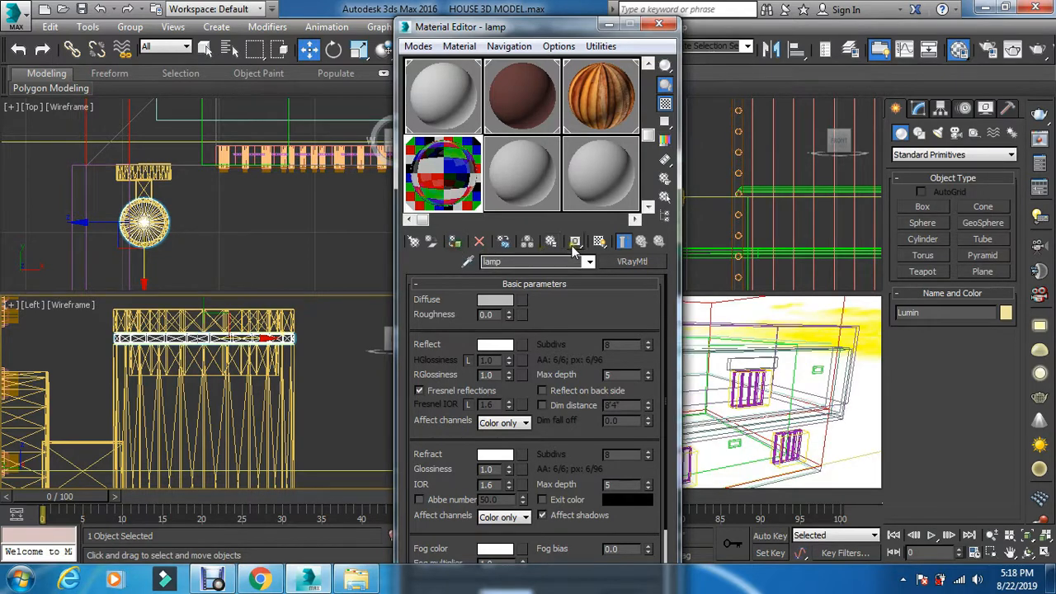
left_click(600, 242)
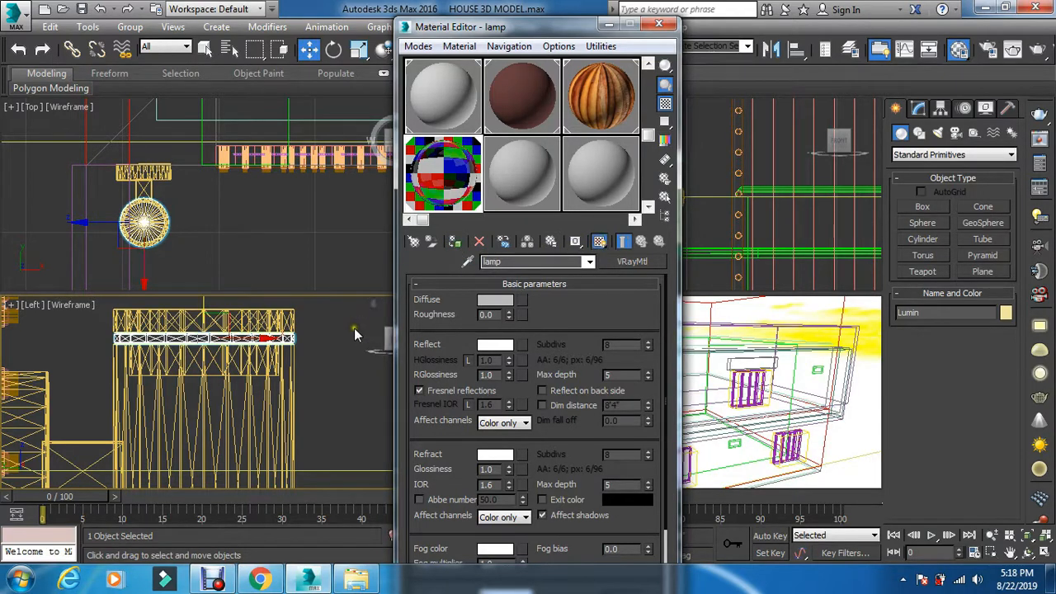
left_click(328, 389)
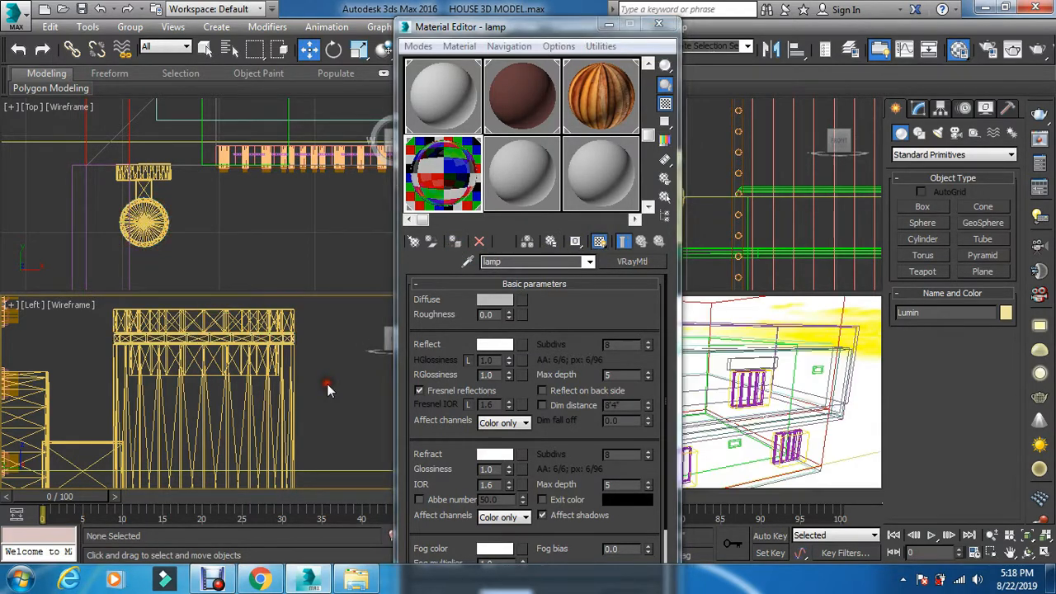
Apply the lamp material to the Lamp_body and the lower Luminance_ ring in the Left view, and close the Material Editor
left_click(258, 397)
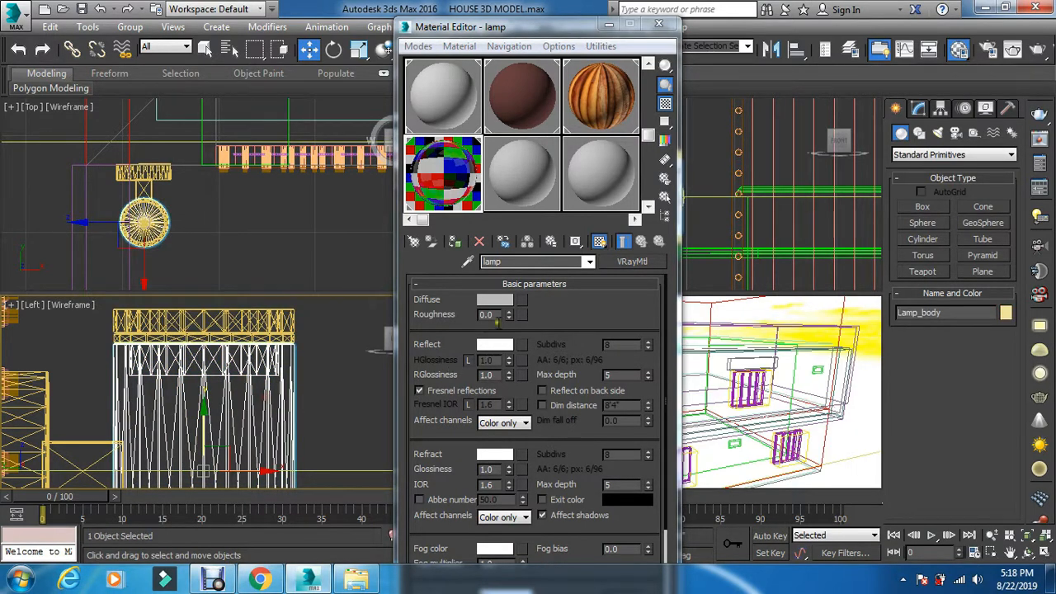
left_click(362, 374)
scroll(305, 363, "down", 4)
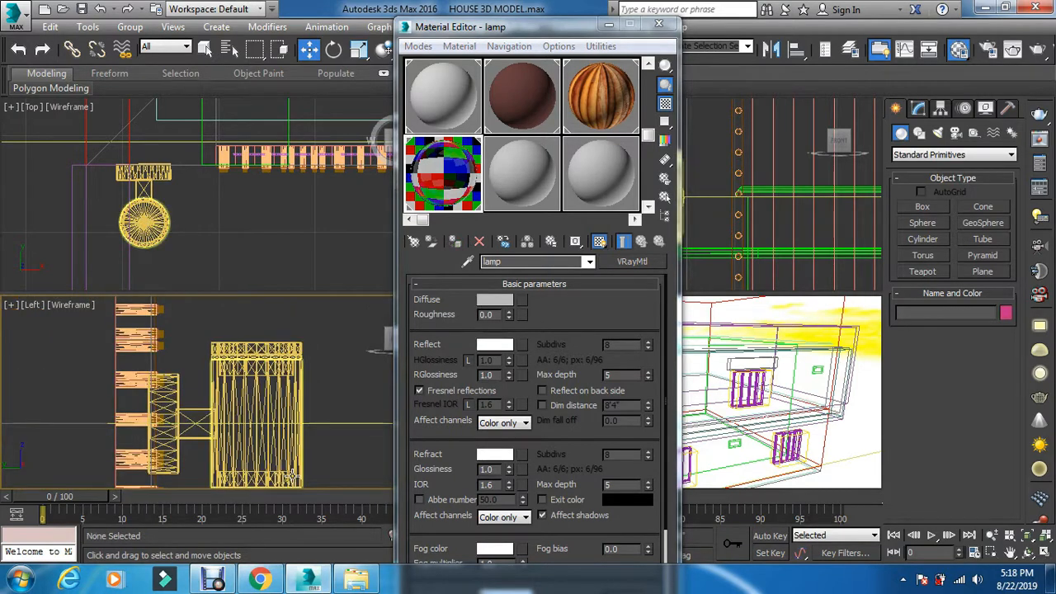
scroll(317, 461, "down", 2)
scroll(305, 469, "up", 5)
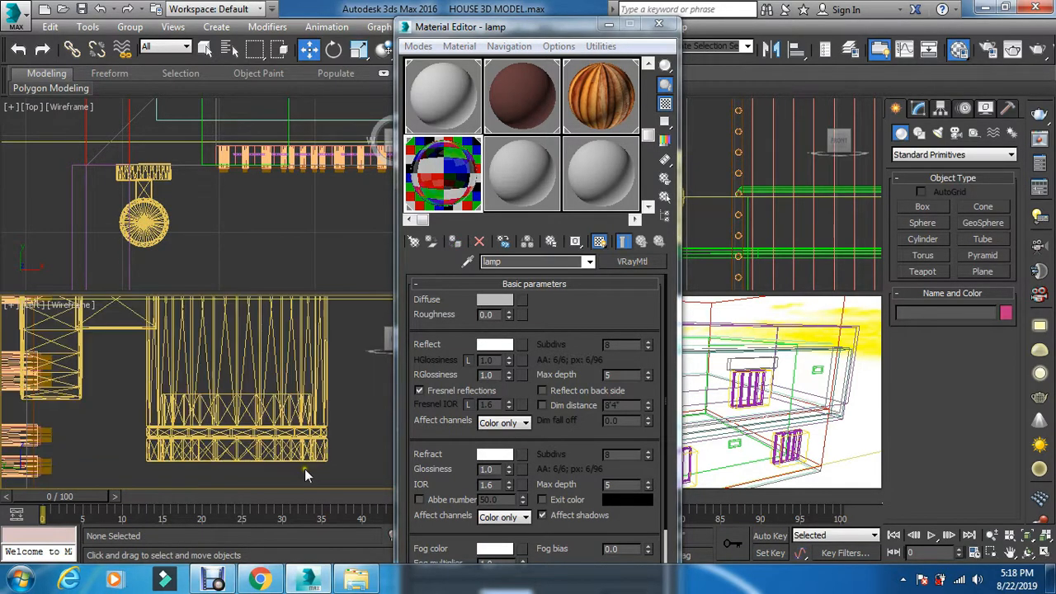
left_click(298, 432)
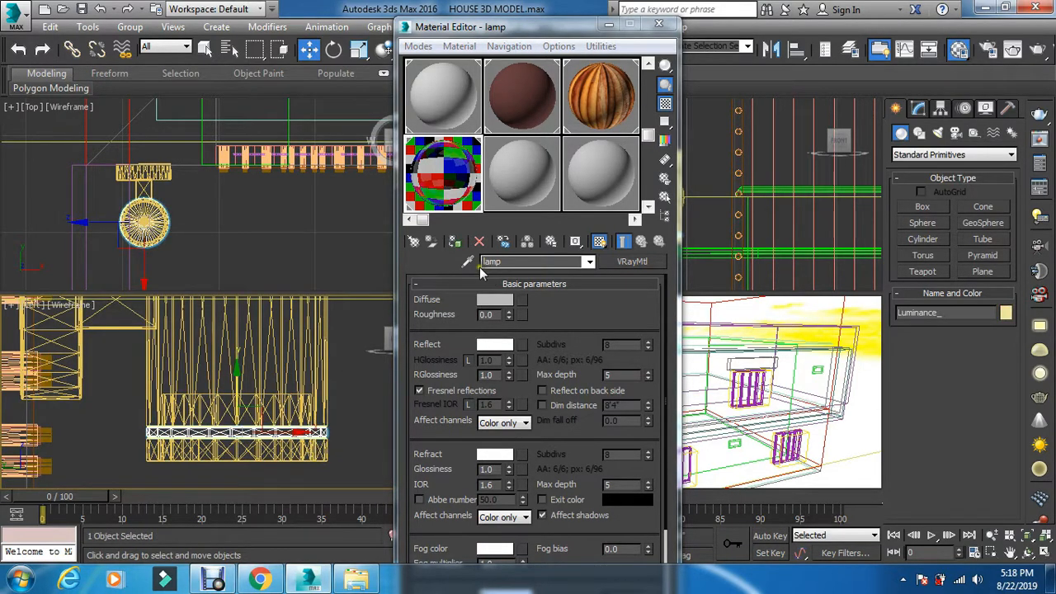
left_click(359, 395)
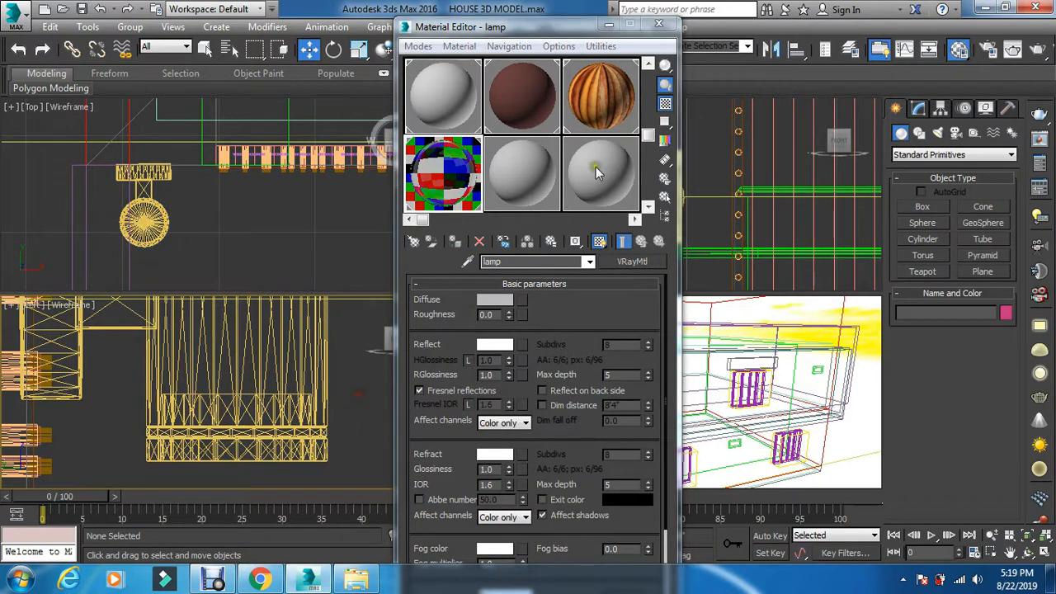
left_click(660, 28)
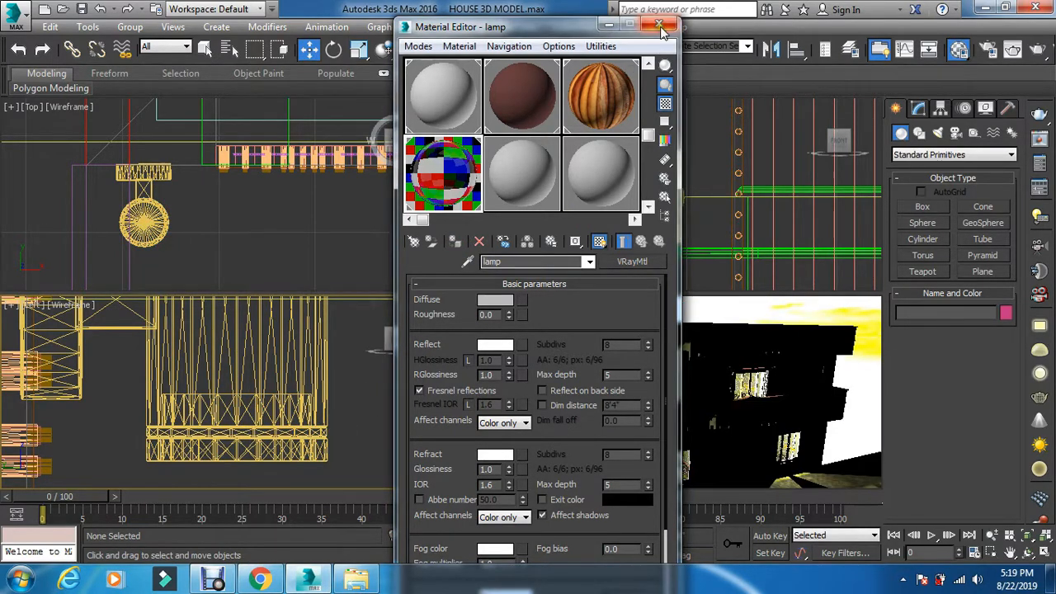
left_click(660, 28)
Select all seven parts of the wall lamp together in the Left view, including its mounting plate, connecting arm and both end caps
scroll(370, 435, "down", 4)
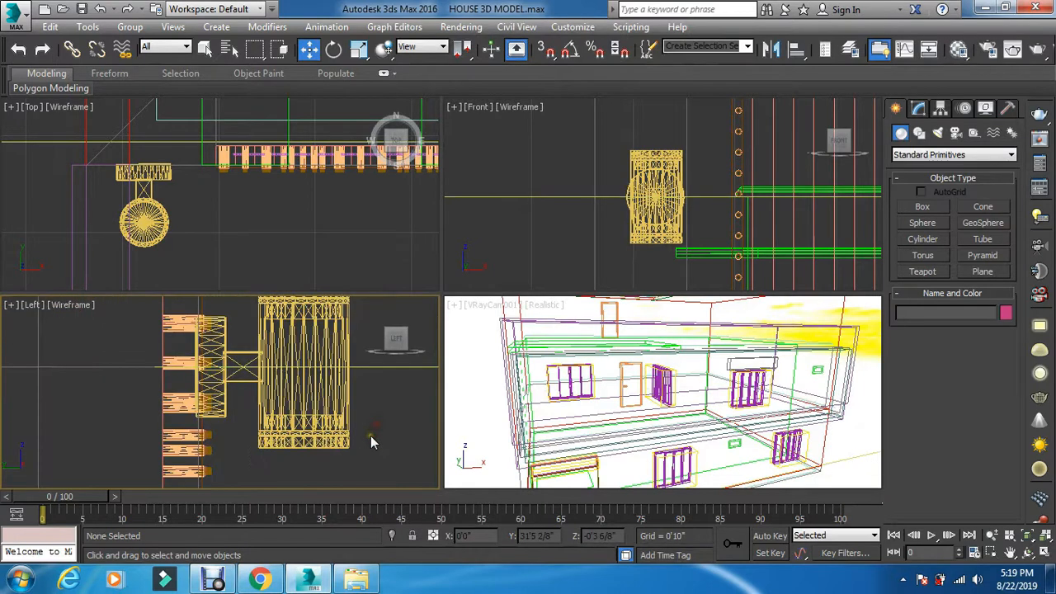
scroll(371, 435, "down", 3)
scroll(362, 412, "up", 4)
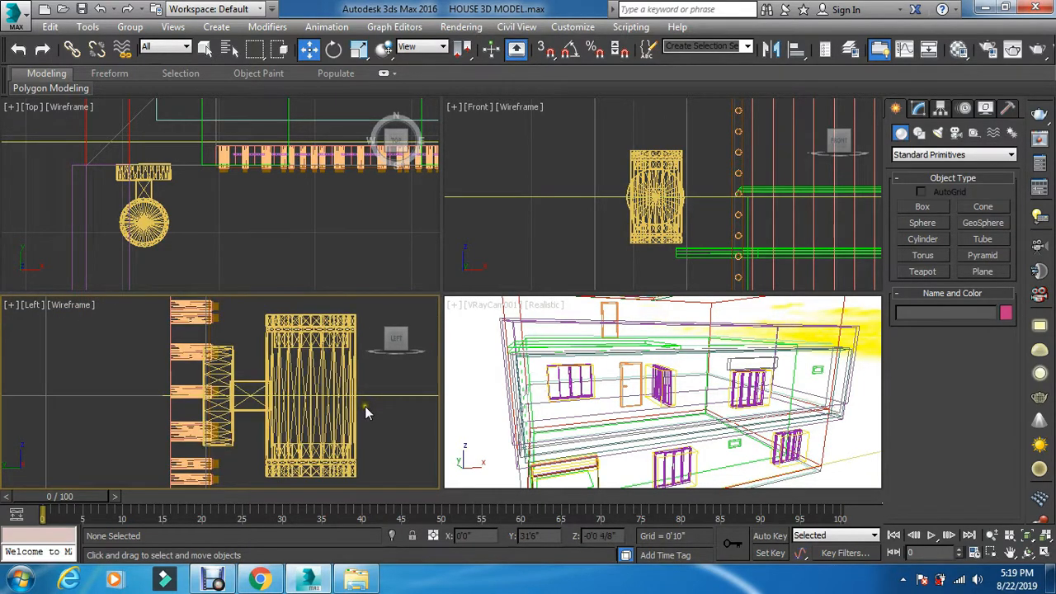
scroll(365, 423, "down", 4)
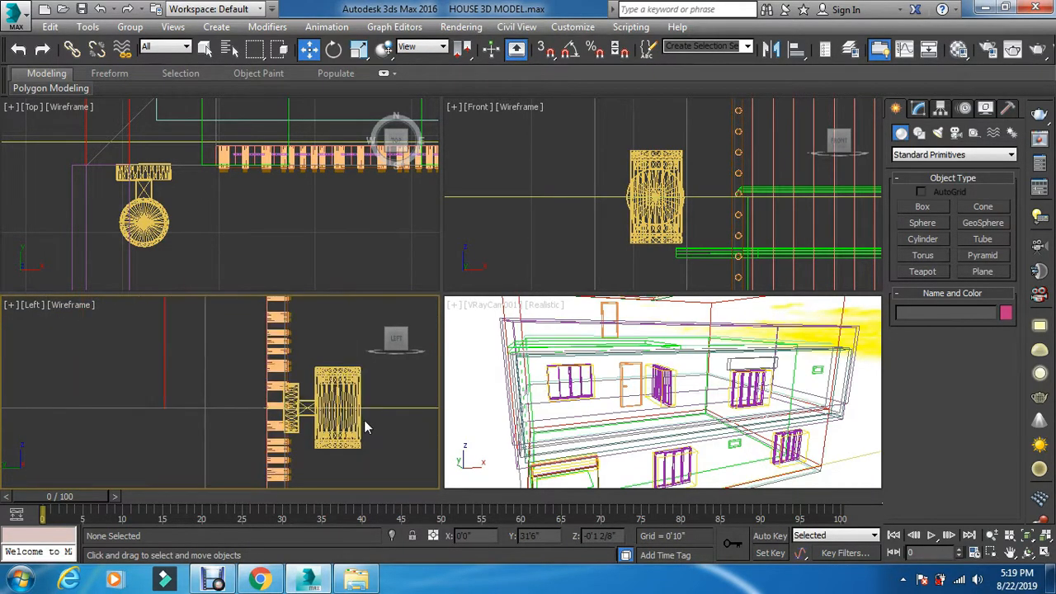
scroll(374, 388, "up", 3)
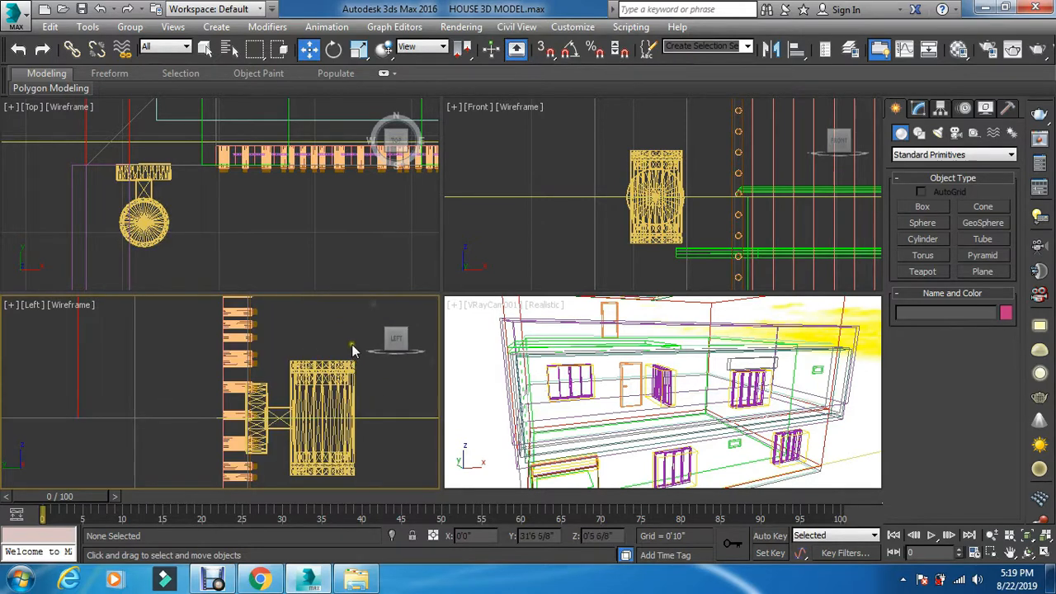
left_click_drag(349, 356, 289, 395)
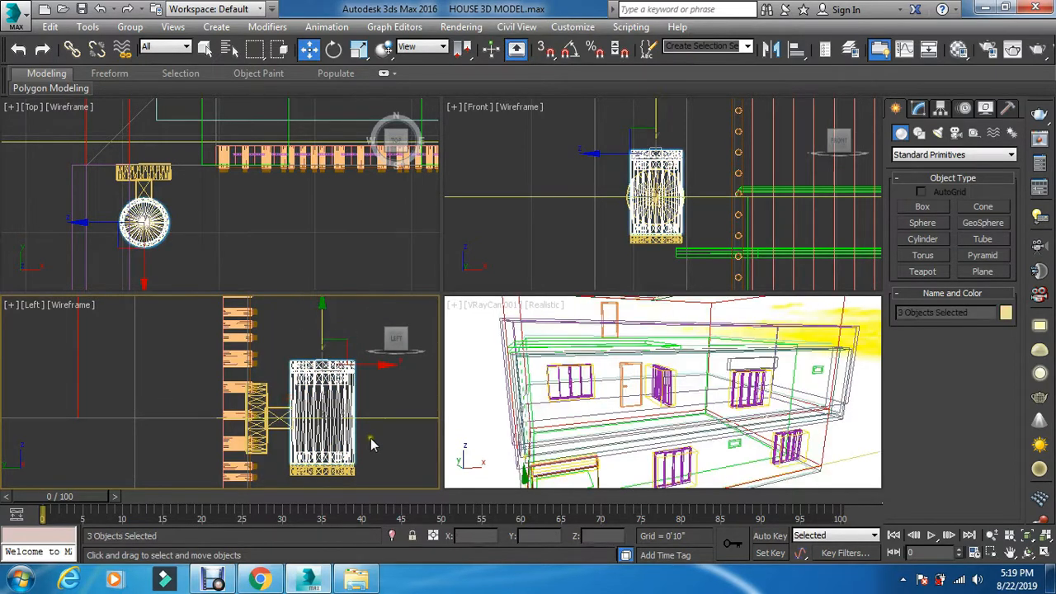
left_click_drag(373, 440, 281, 486)
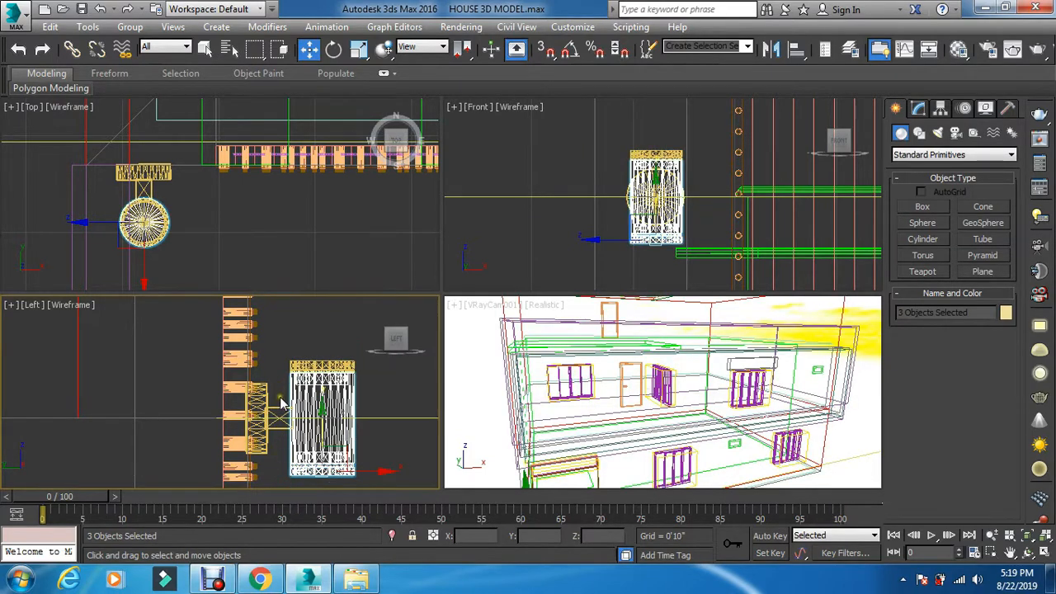
left_click_drag(278, 372, 268, 416)
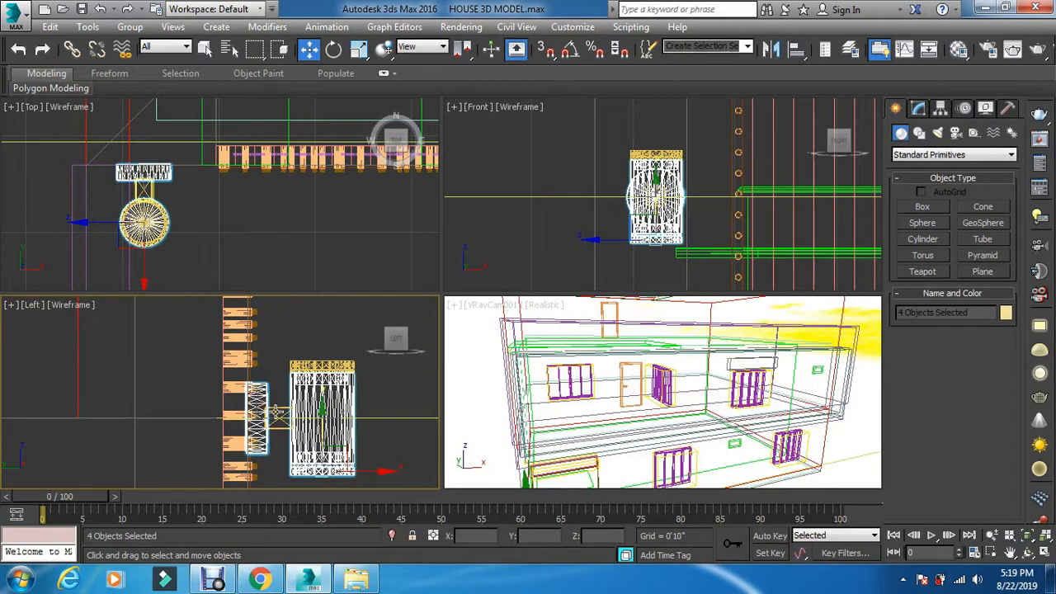
left_click(279, 411, "ctrl")
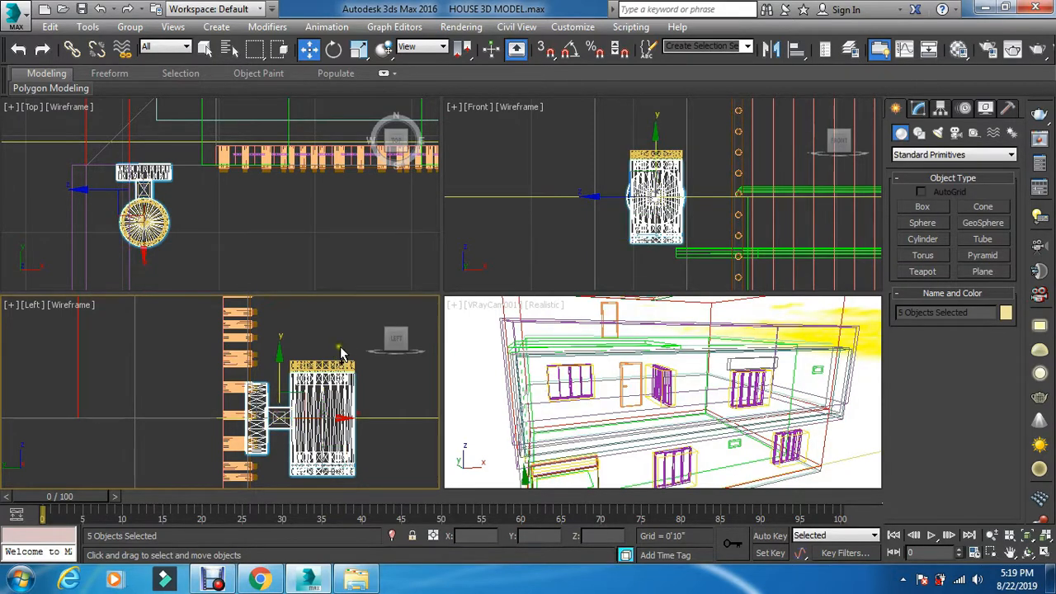
mouse_move(358, 334)
left_mouse_down("ctrl")
mouse_move(354, 354)
mouse_move(284, 389)
left_mouse_up("ctrl")
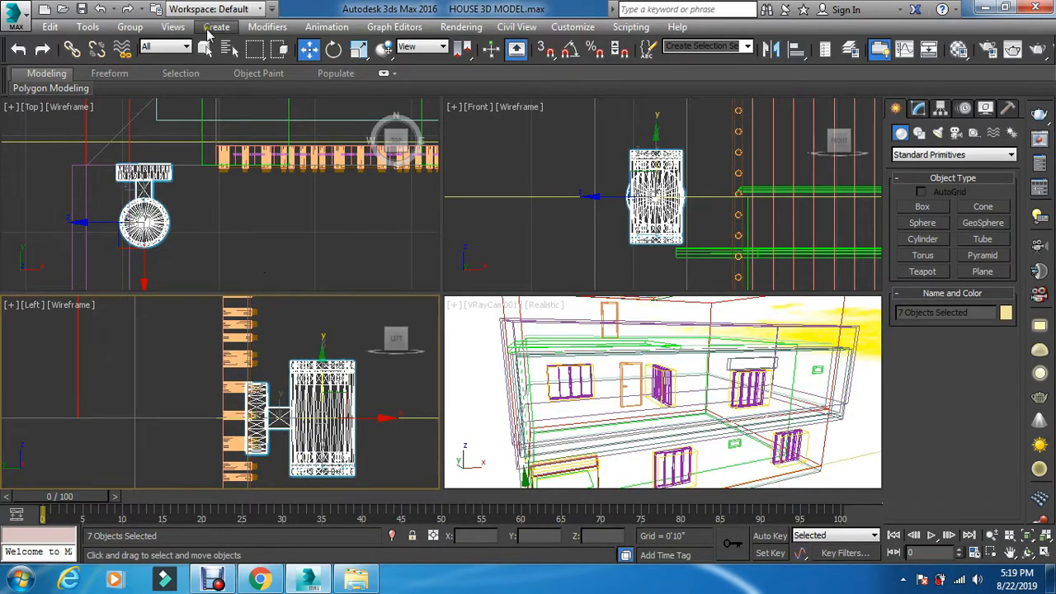
Group the selected lamp parts under the name "lamp"
left_click(129, 26)
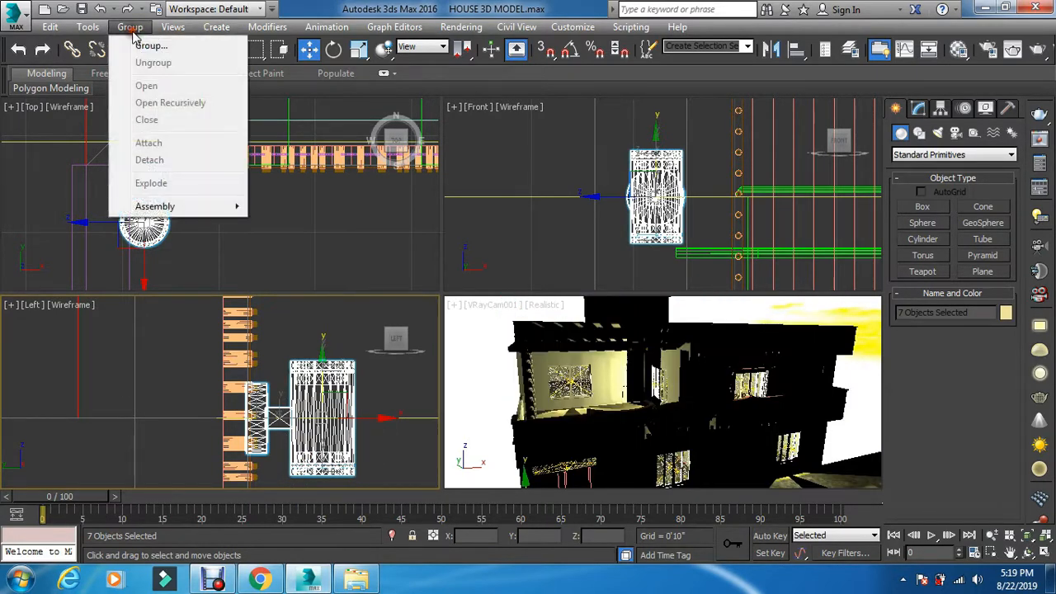
left_click(149, 41)
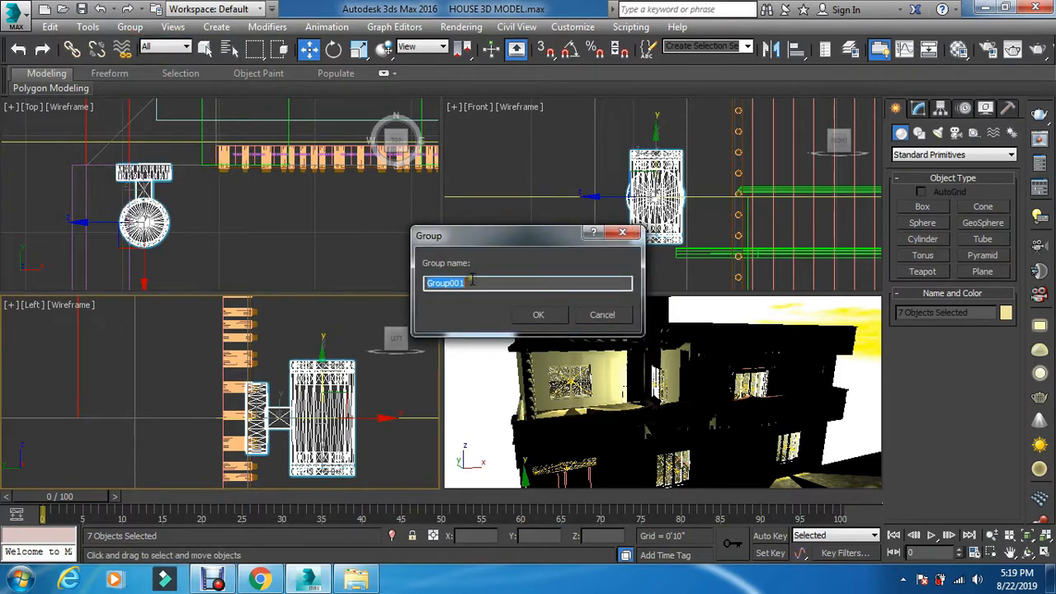
key("BackSpace")
left_click(541, 314)
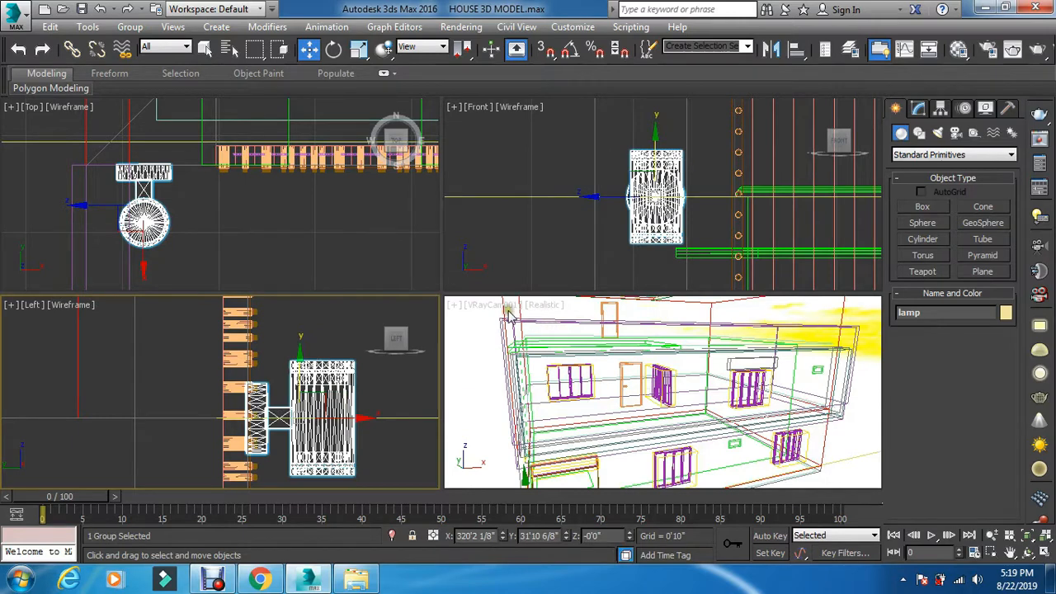
Raise the lamp group vertically in the Front view by about 5'6", placing it beside the upper part of the gate
right_click(588, 231)
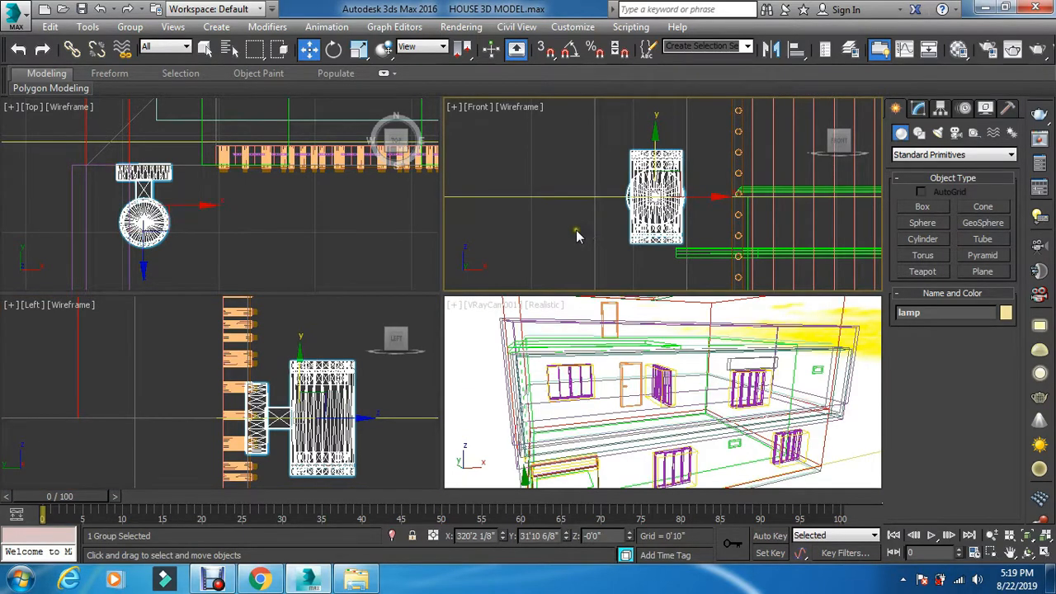
scroll(576, 229, "down", 7)
left_click_drag(588, 176, 588, 126)
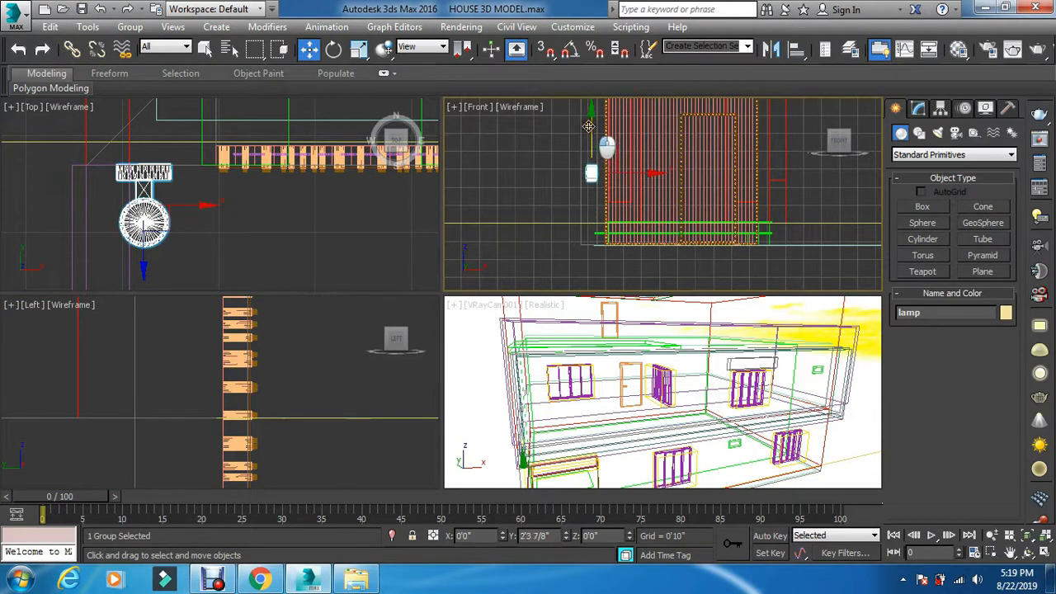
scroll(581, 182, "down", 5)
scroll(563, 238, "up", 7)
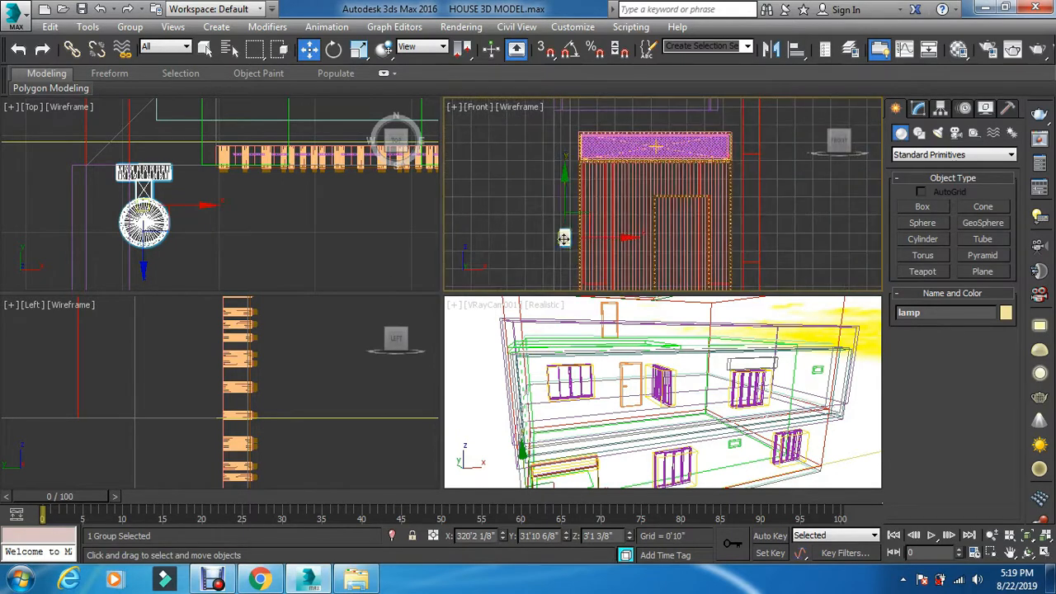
left_click_drag(564, 239, 566, 161)
left_click_drag(566, 159, 566, 149)
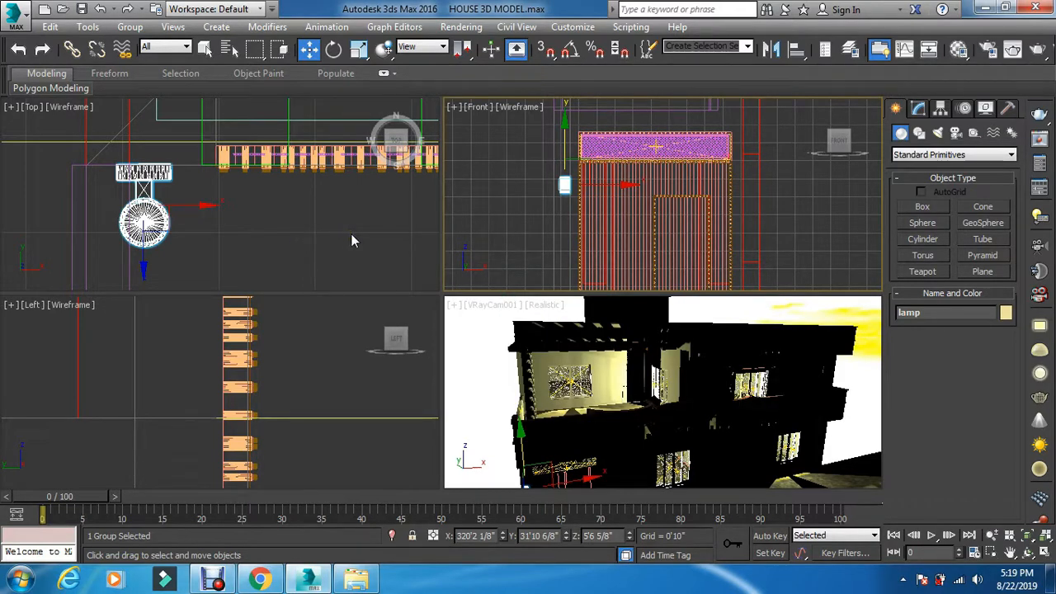
Create a targeted VRayIES light in the Front view, starting at the lamp's centre with its target straight below
left_click(937, 133)
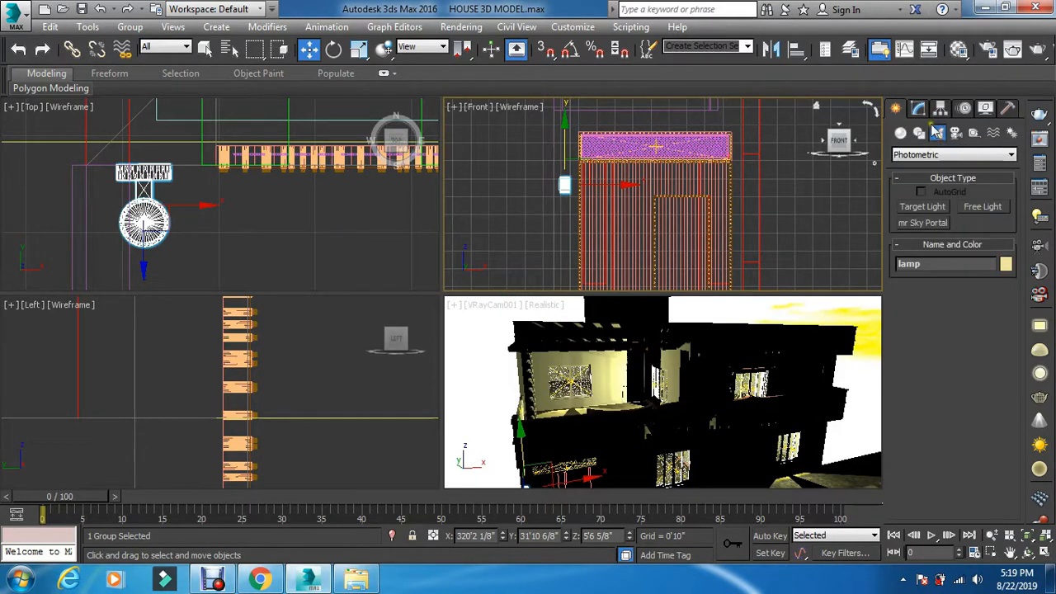
left_click(953, 155)
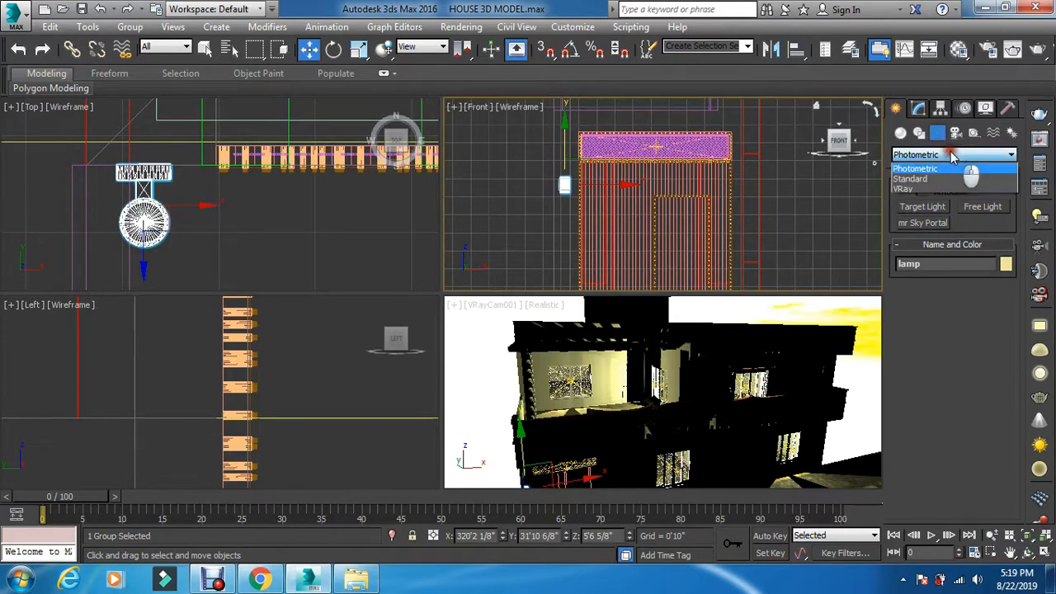
left_click(924, 189)
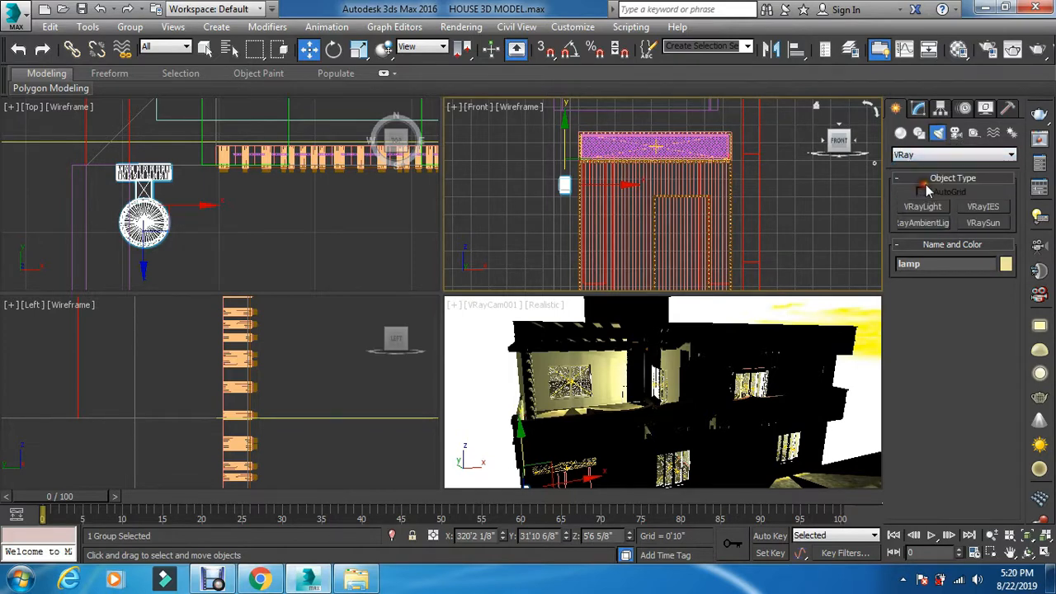
left_click(981, 207)
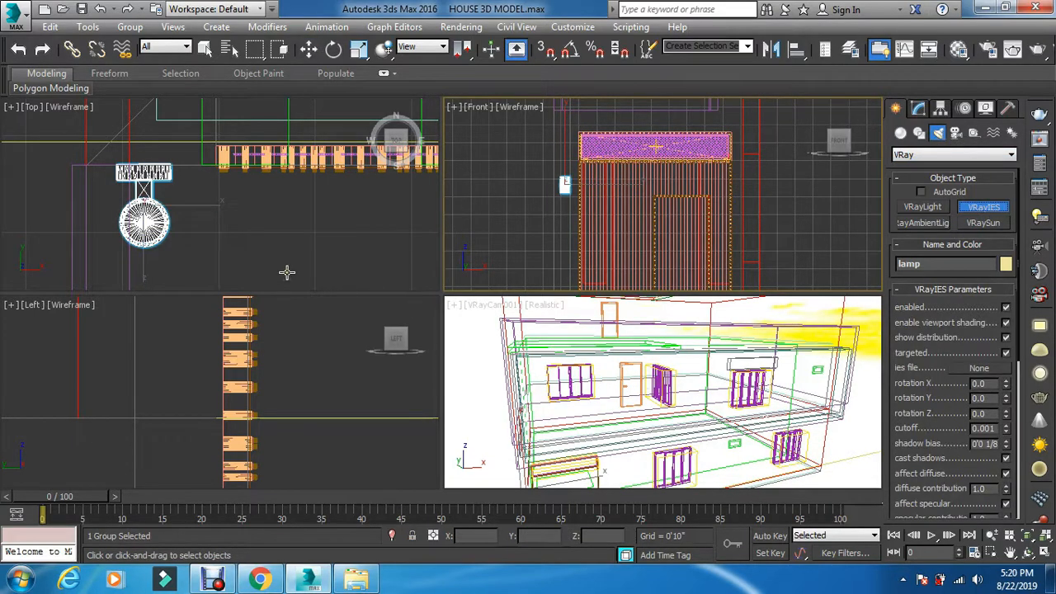
scroll(552, 200, "up", 4)
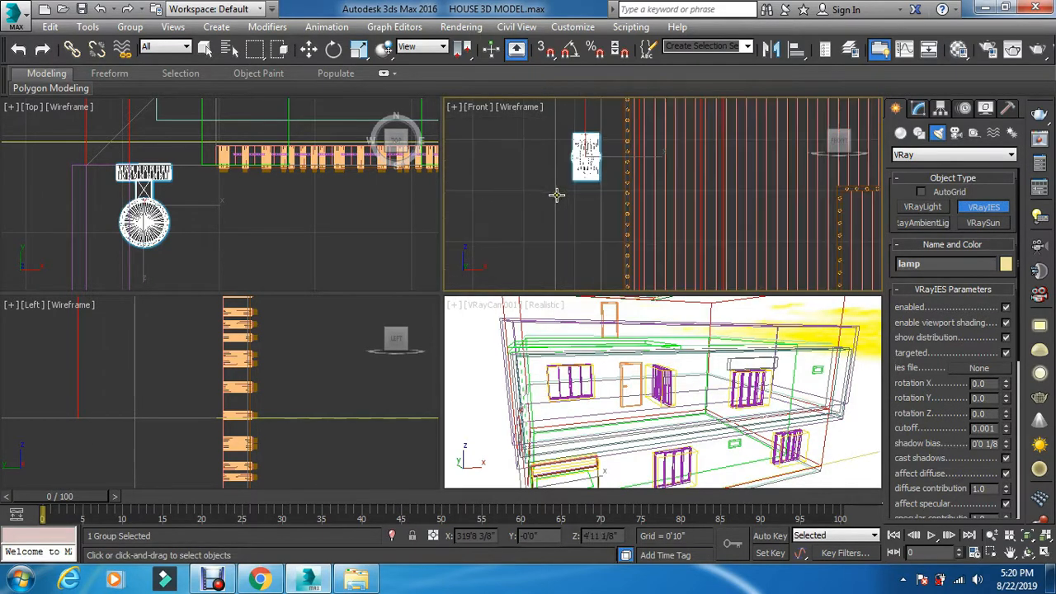
left_click(582, 156)
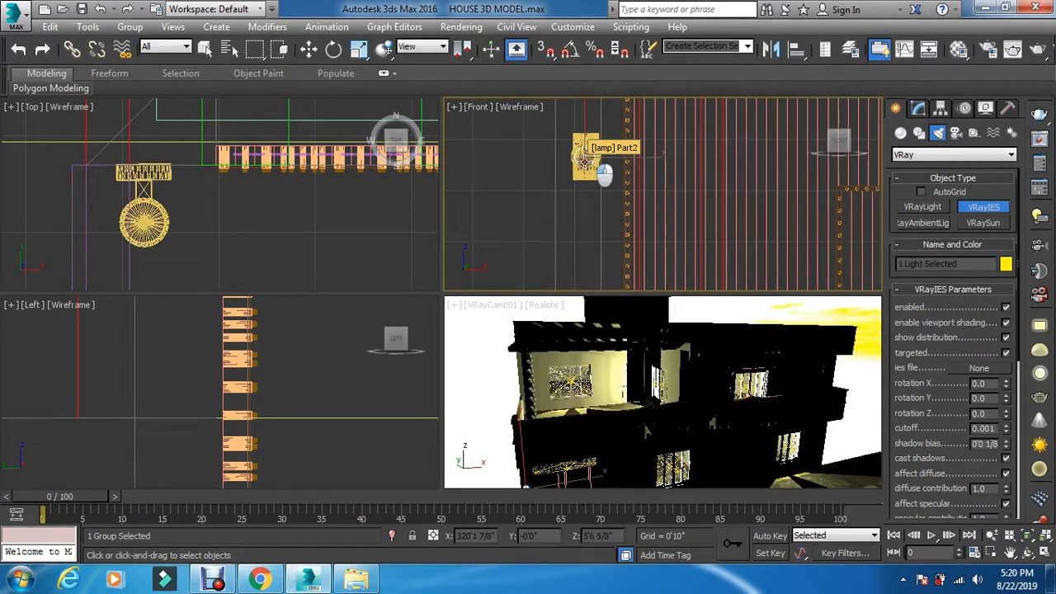
left_click_drag(584, 161, 584, 288)
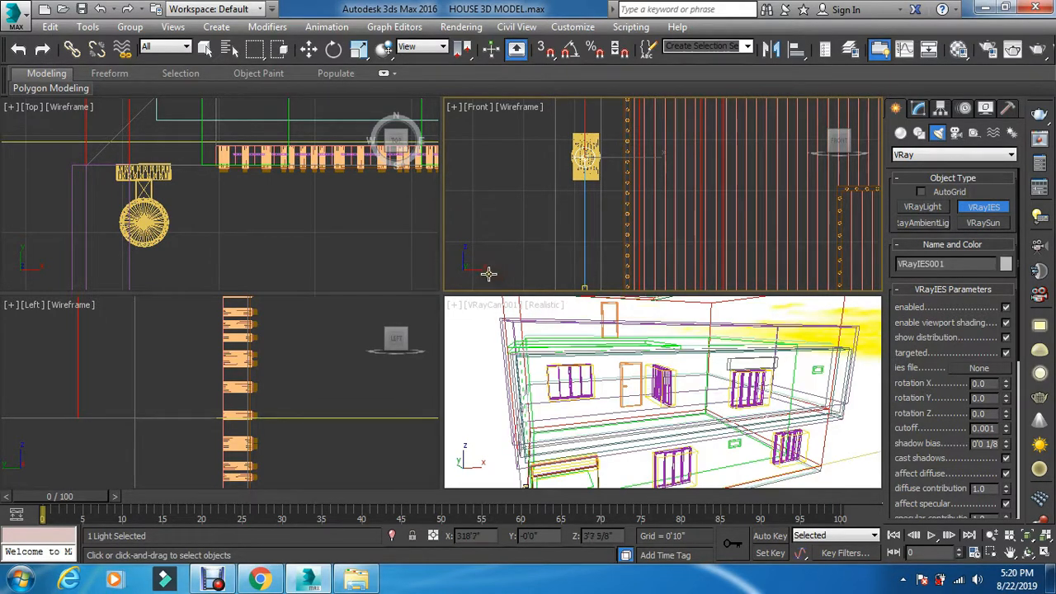
right_click(329, 249)
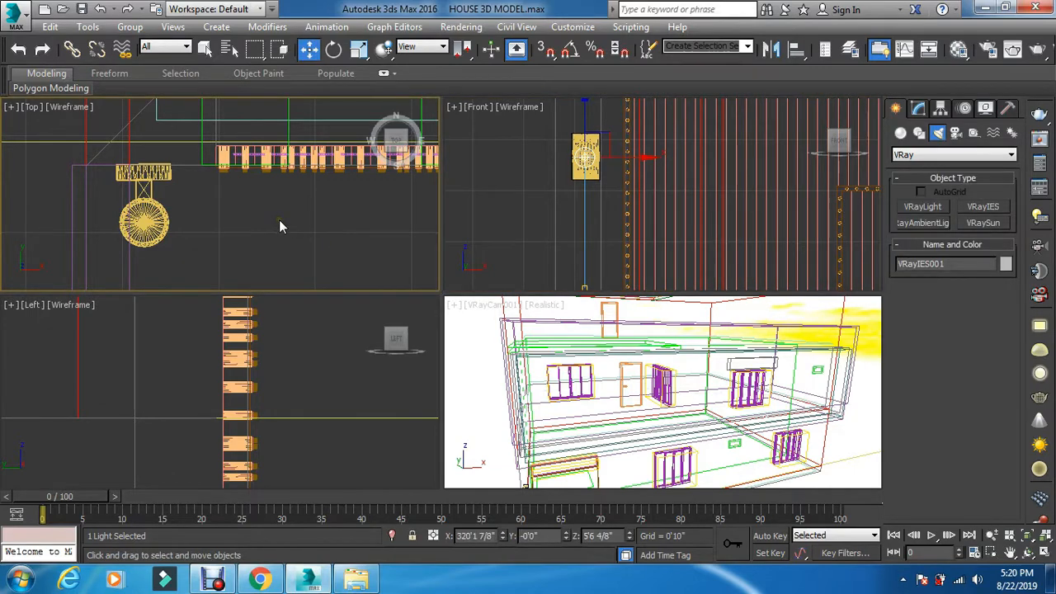
Select the VRayIES light together with its target and move both in the Top view to the lamp at the house's front wall
scroll(279, 220, "down", 8)
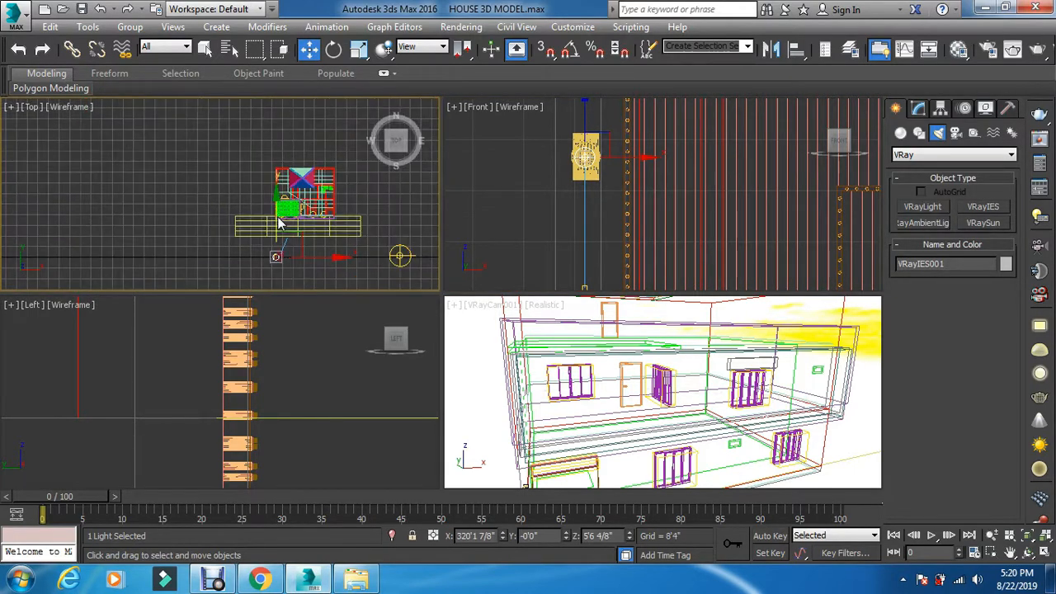
scroll(278, 216, "down", 3)
scroll(277, 235, "up", 3)
scroll(275, 255, "up", 8)
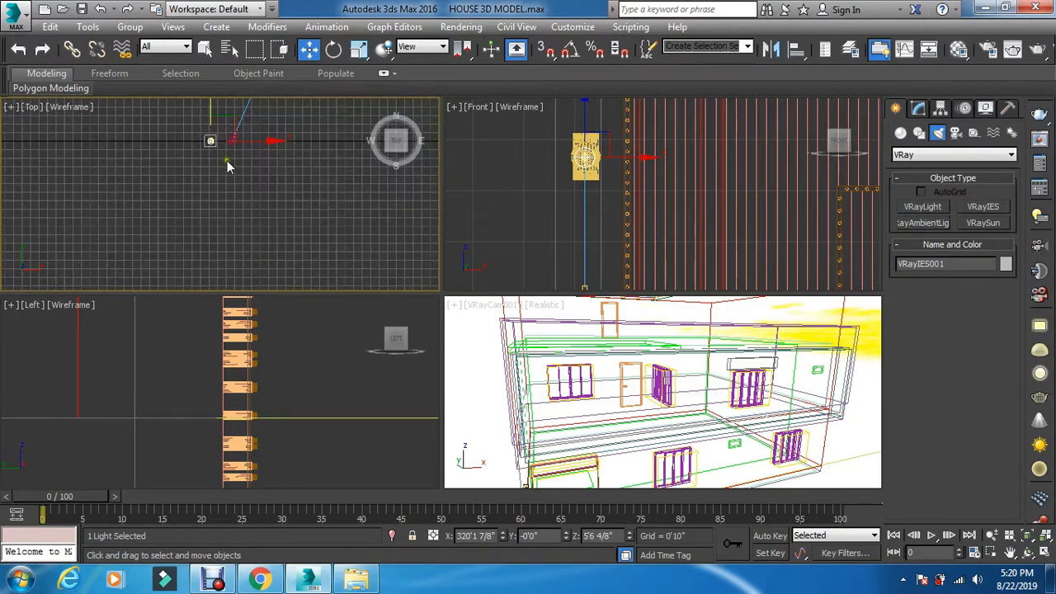
scroll(214, 132, "up", 5)
left_click_drag(237, 130, 193, 217)
scroll(193, 217, "down", 6)
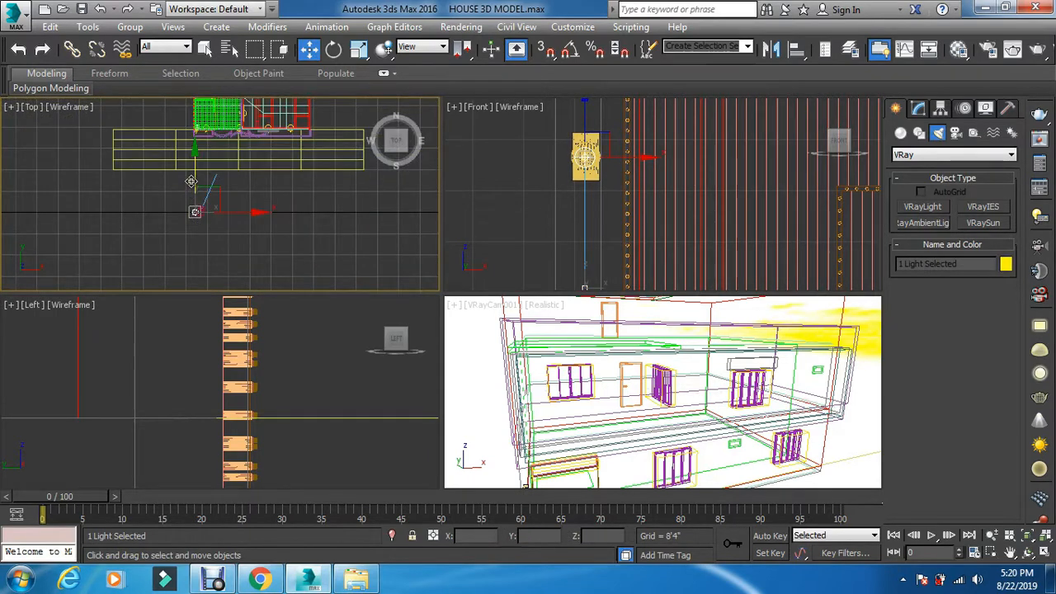
scroll(206, 185, "up", 6)
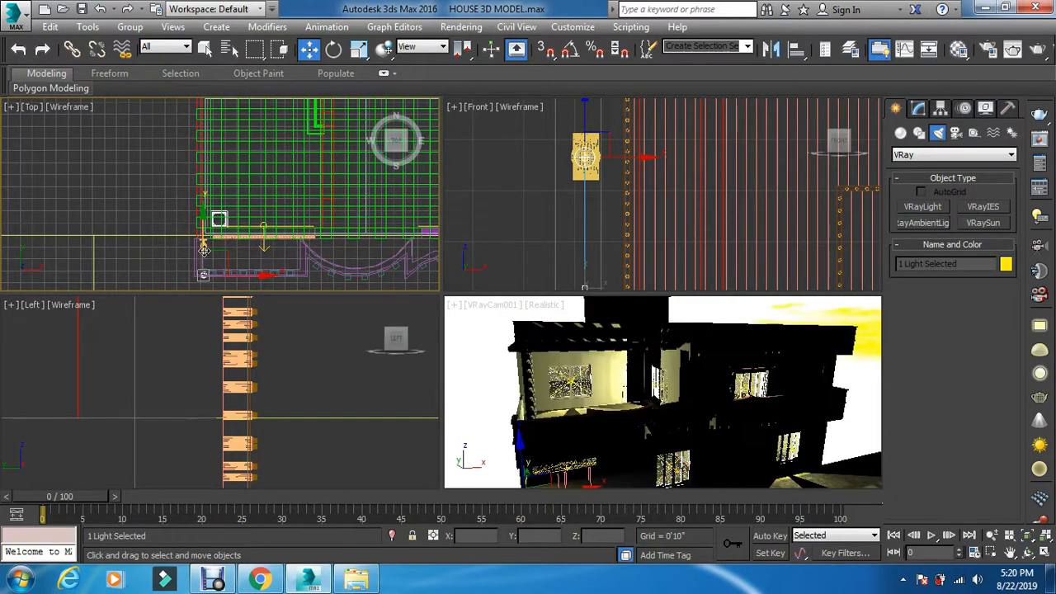
left_click_drag(202, 236, 208, 209)
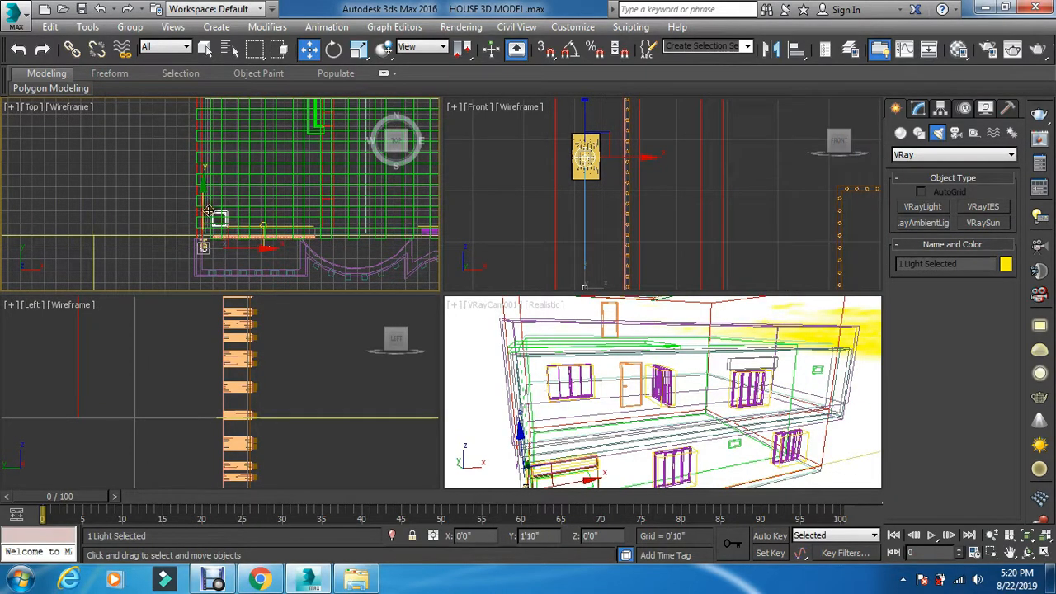
Fine-tune the light and target position in the Top view so they sit at the centre of the lamp's round body
scroll(203, 245, "up", 5)
scroll(203, 251, "up", 5)
left_click_drag(203, 245, 208, 209)
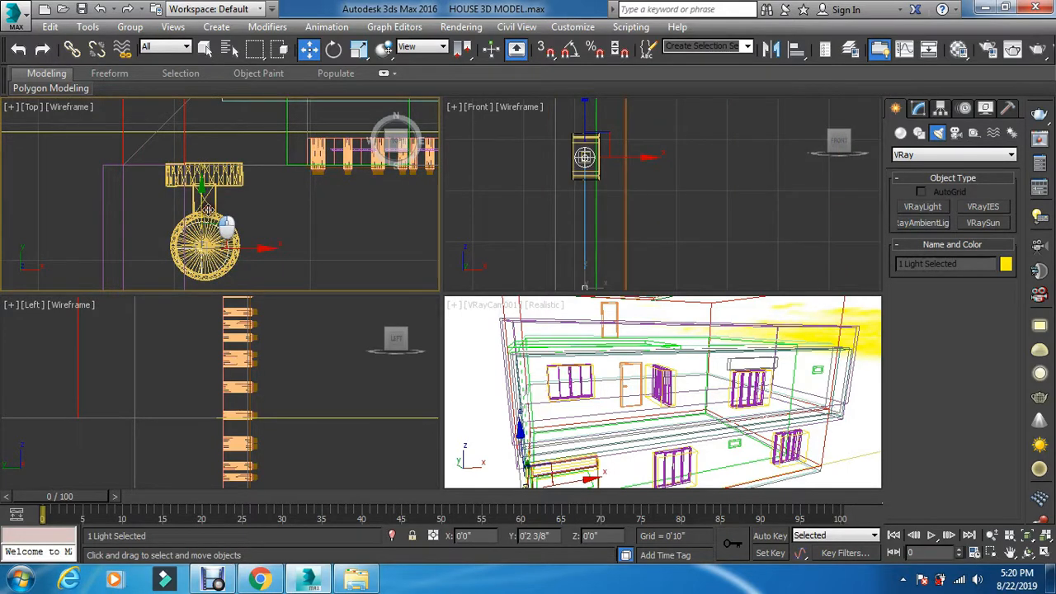
left_click_drag(246, 246, 249, 246)
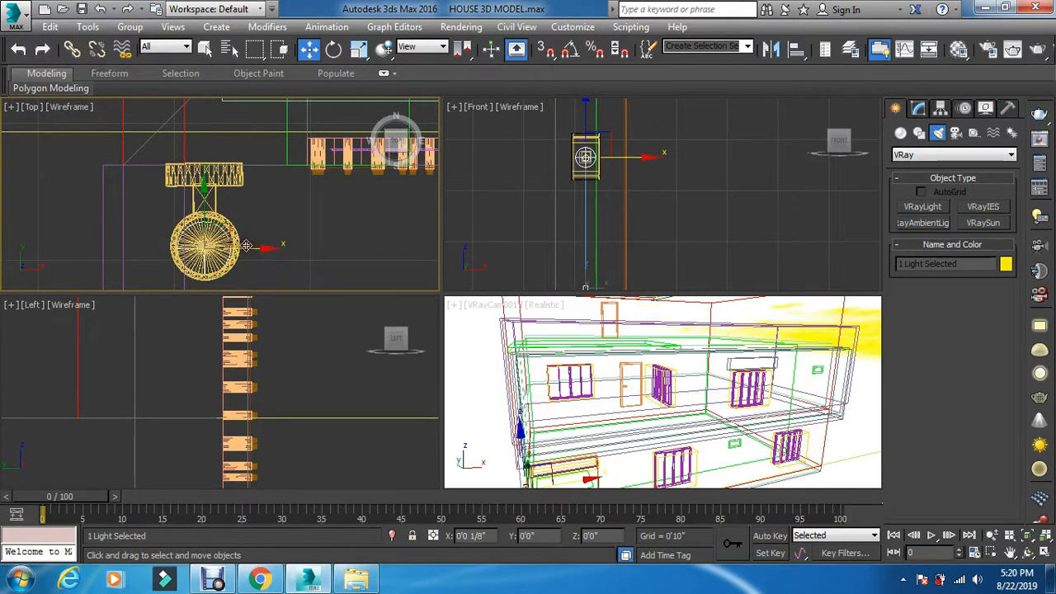
left_click_drag(206, 200, 205, 198)
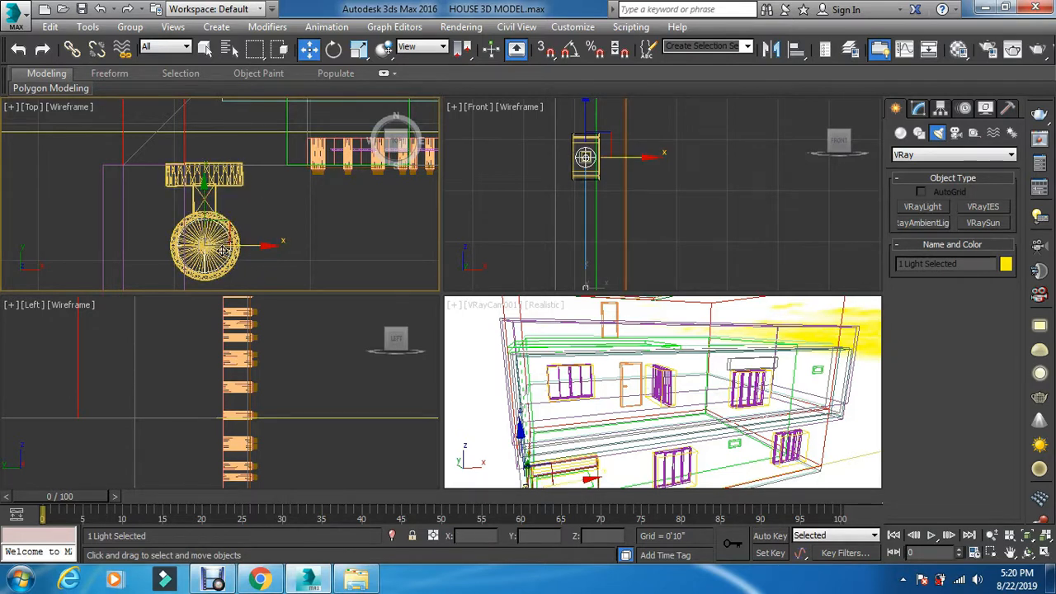
left_click_drag(243, 250, 245, 248)
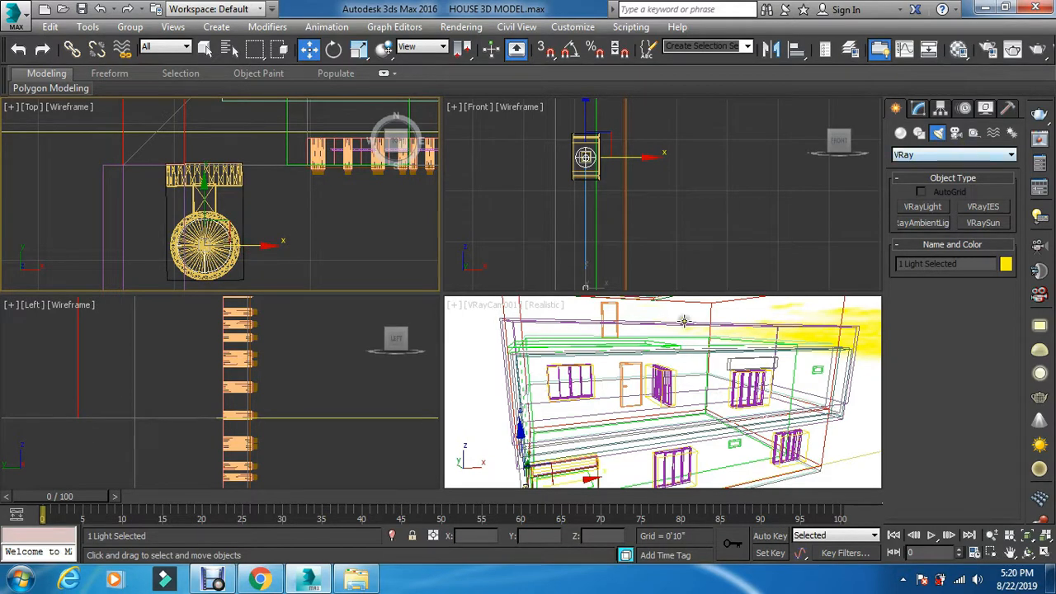
Select only the VRayIES light source inside the lamp in the Front view, without its target or the lamp group
left_click(541, 218)
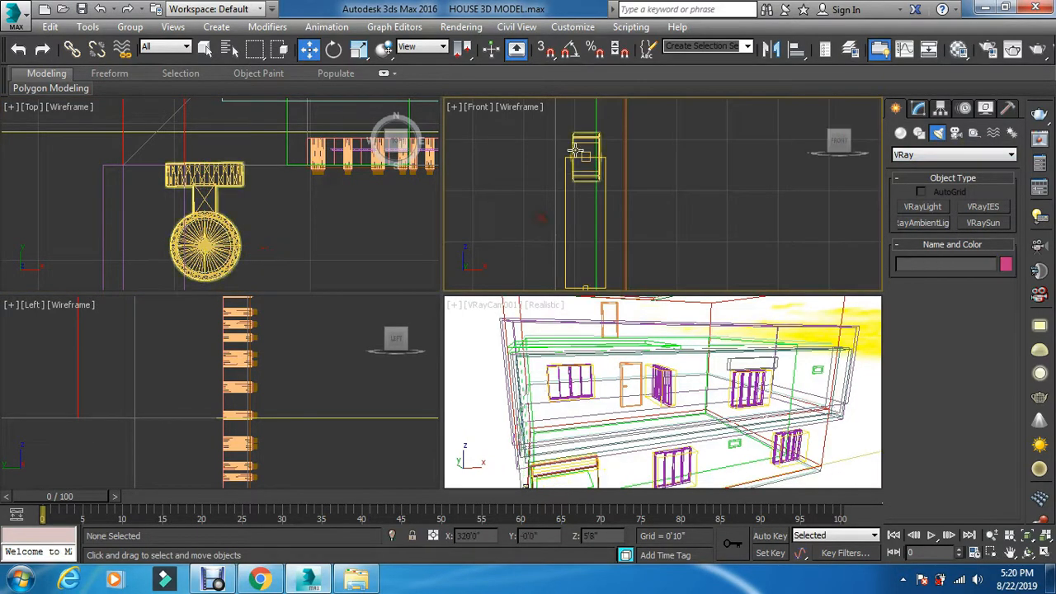
scroll(593, 165, "up", 8)
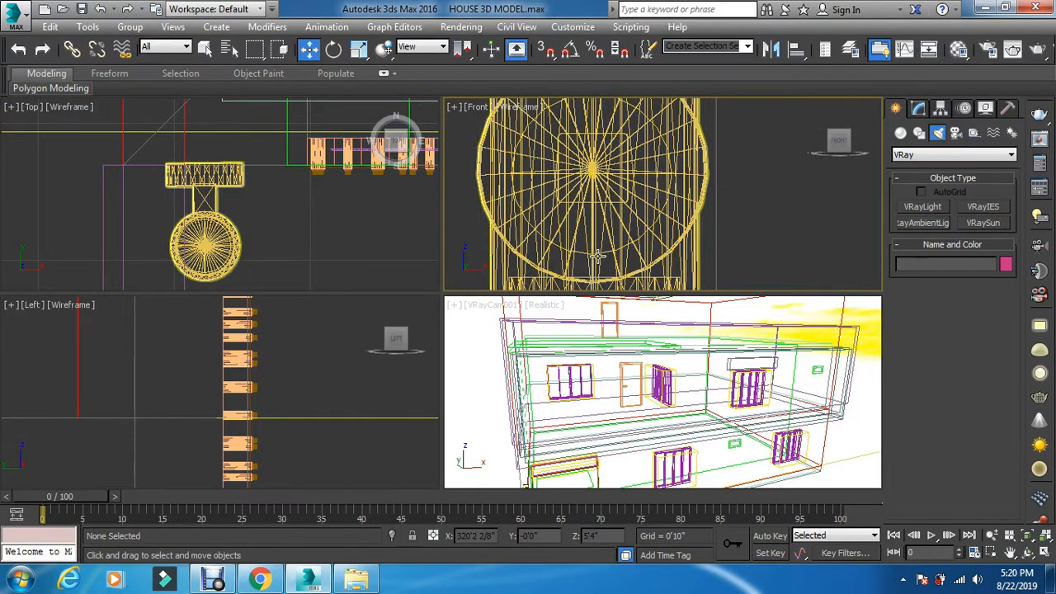
scroll(593, 219, "up", 6)
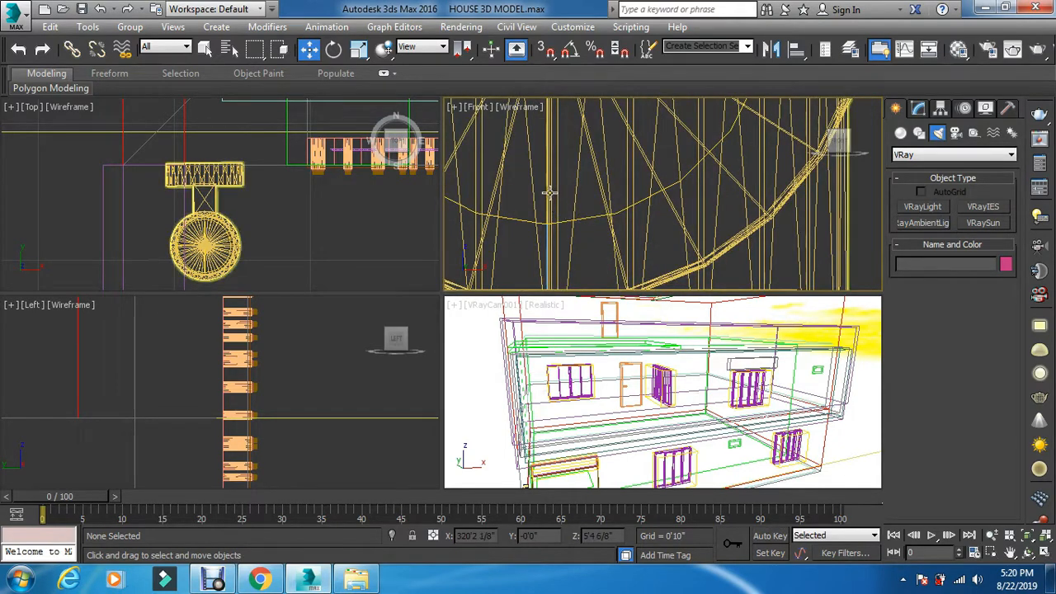
left_click(549, 190)
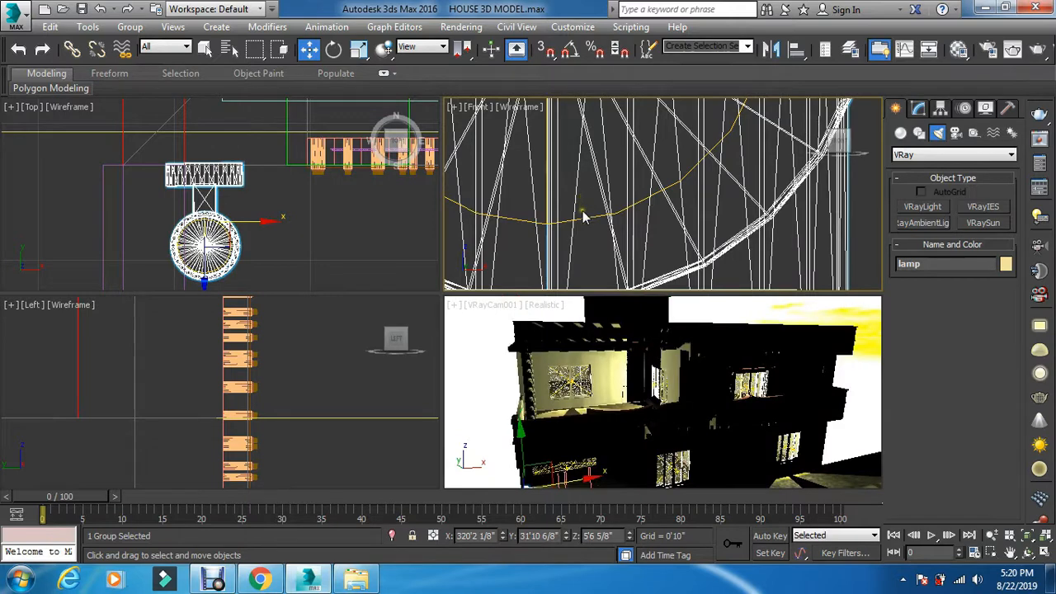
left_click(581, 213)
scroll(544, 221, "down", 10)
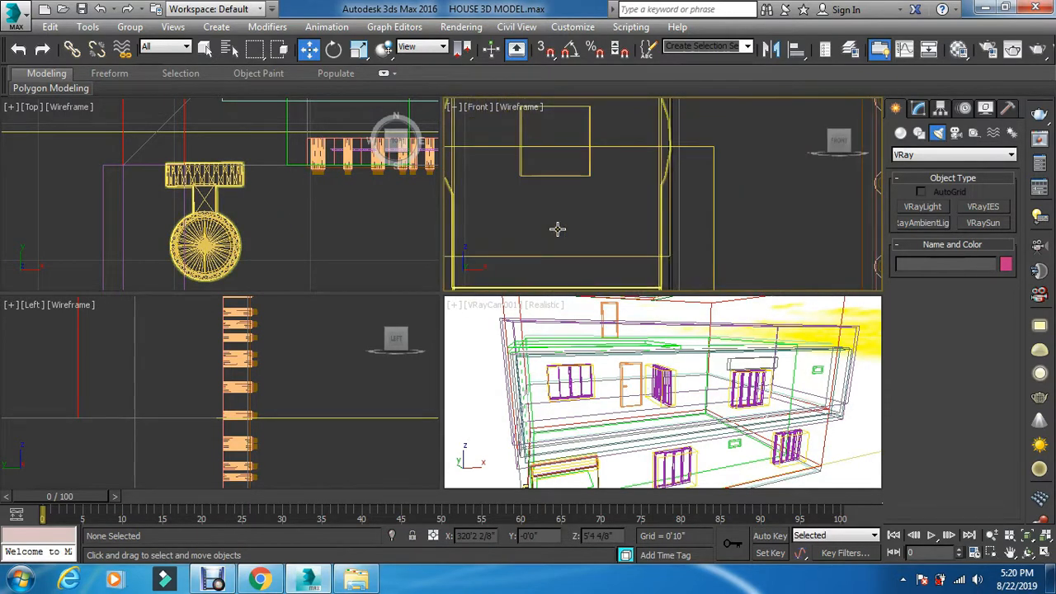
scroll(550, 209, "up", 8)
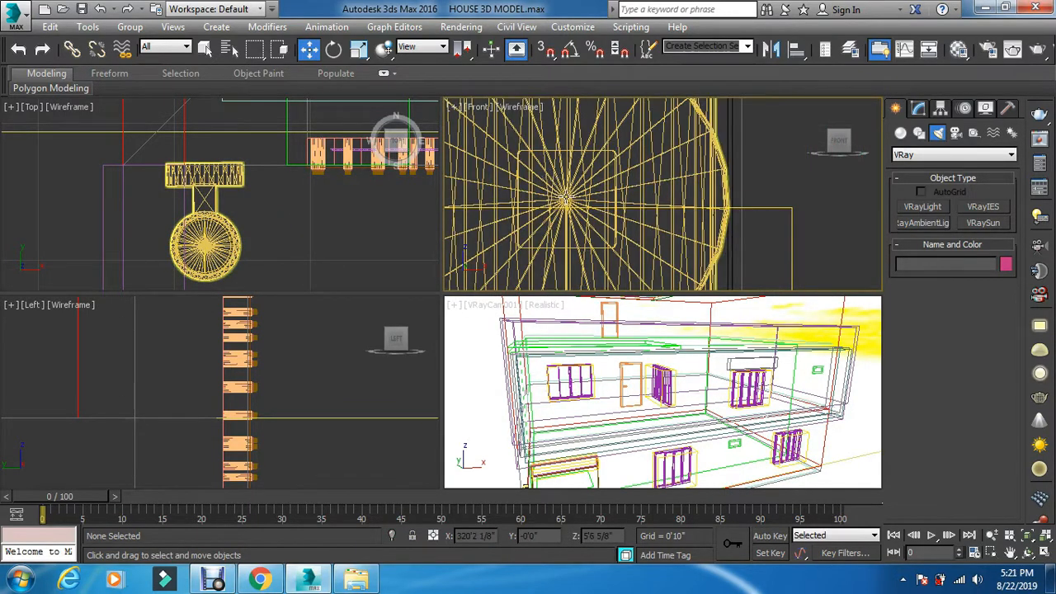
scroll(569, 219, "up", 3)
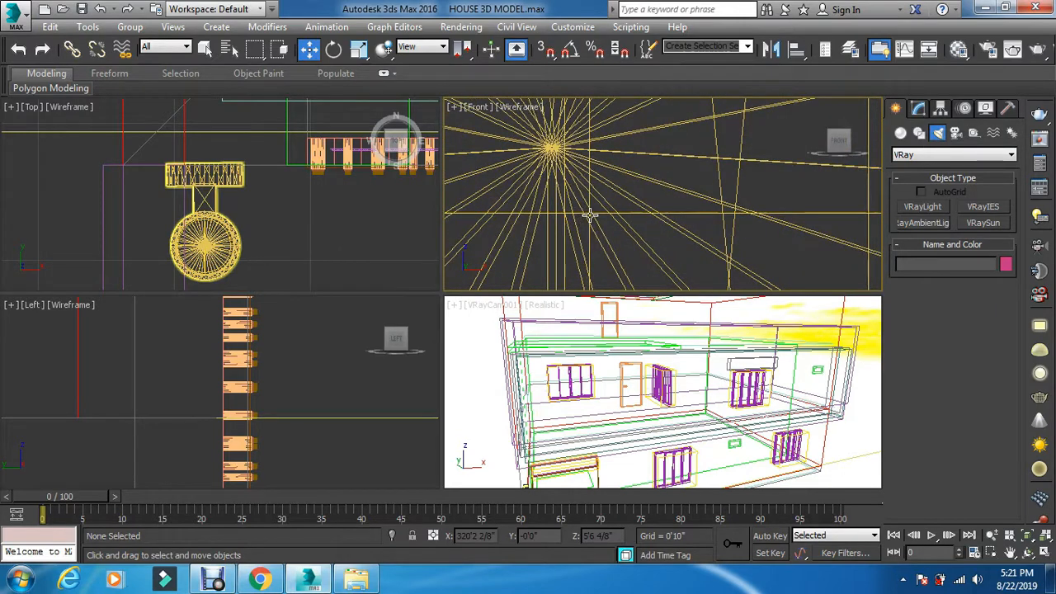
left_click(589, 213)
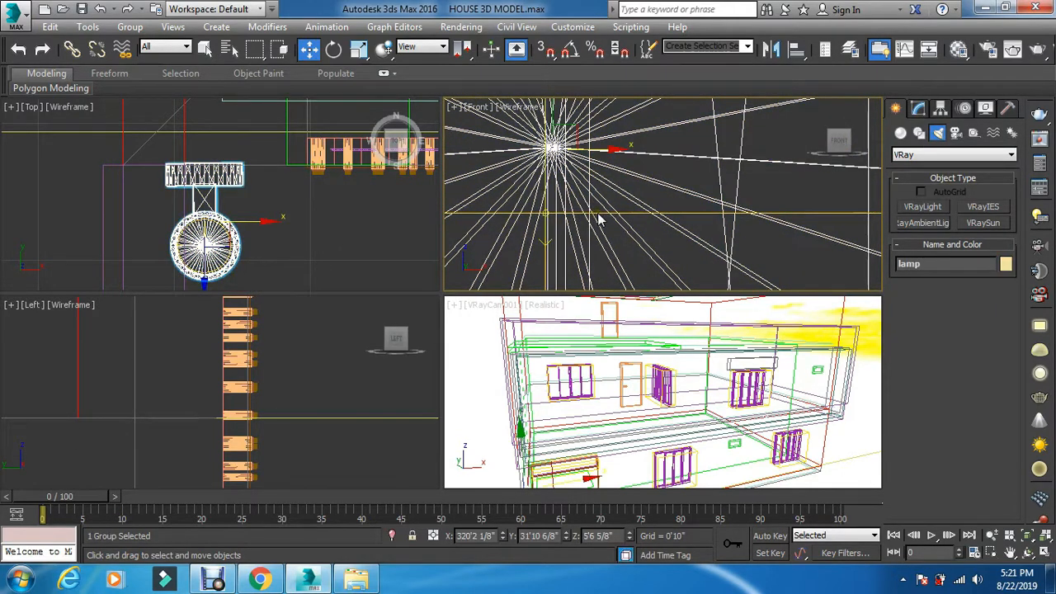
left_click(546, 216)
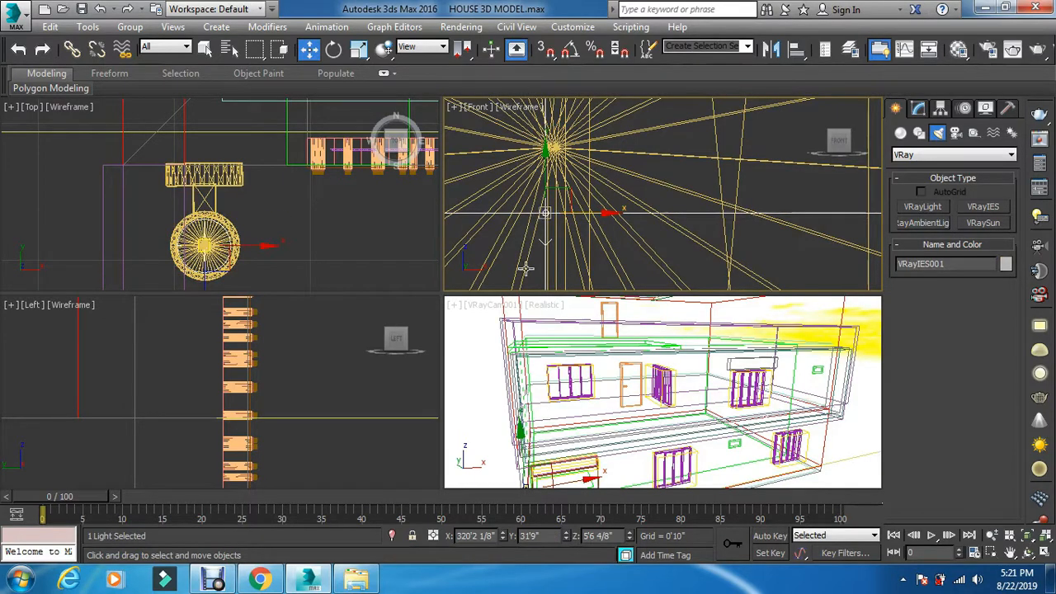
Load the IES profile erco-87715-000-en-ies-01 from the "double side cylinder light" folder into the VRayIES light
scroll(559, 165, "down", 12)
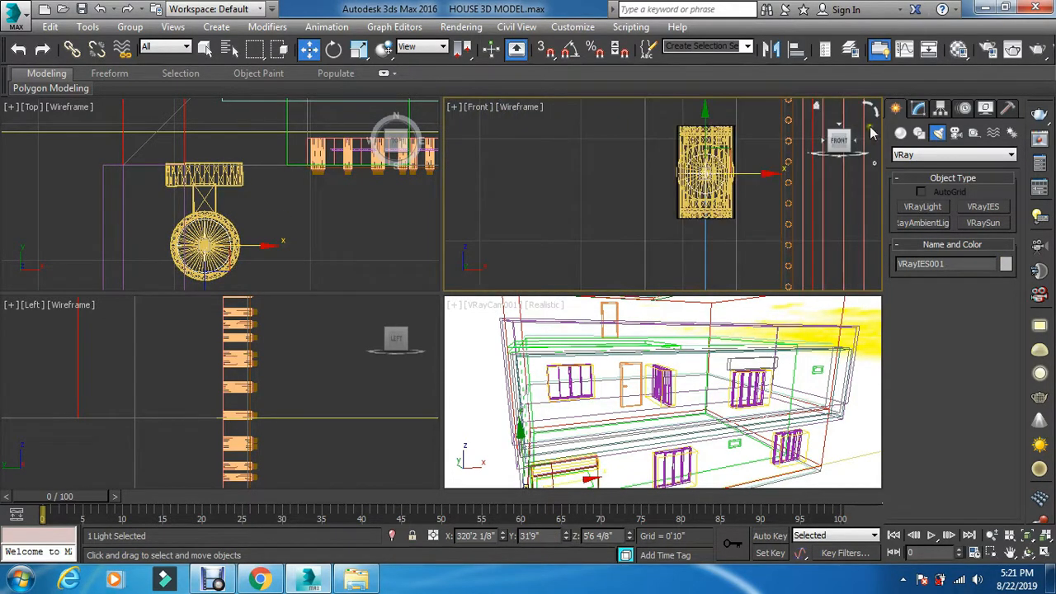
left_click(920, 112)
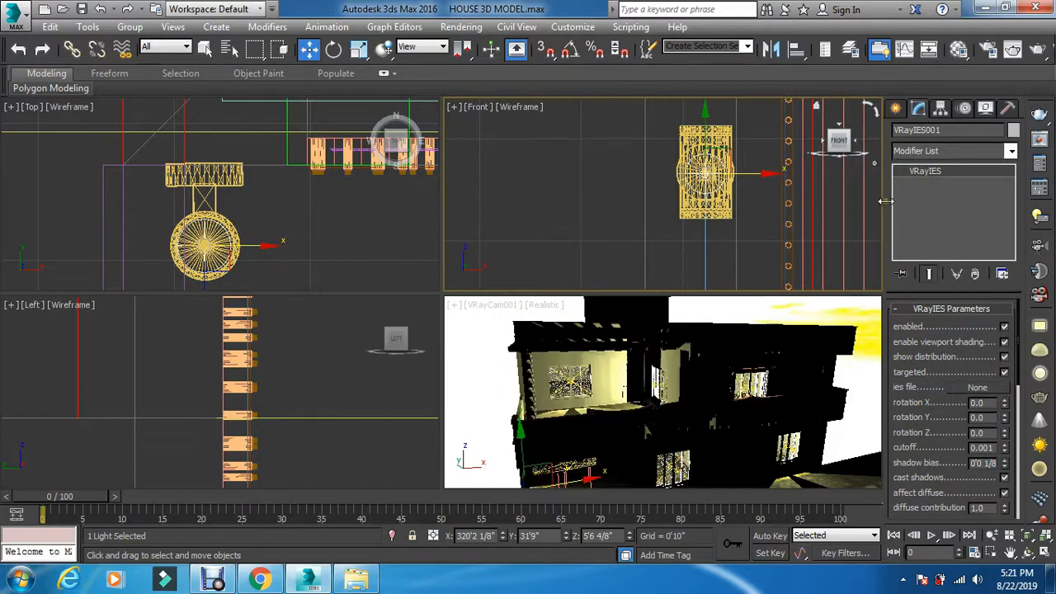
left_click(977, 387)
left_click(282, 159)
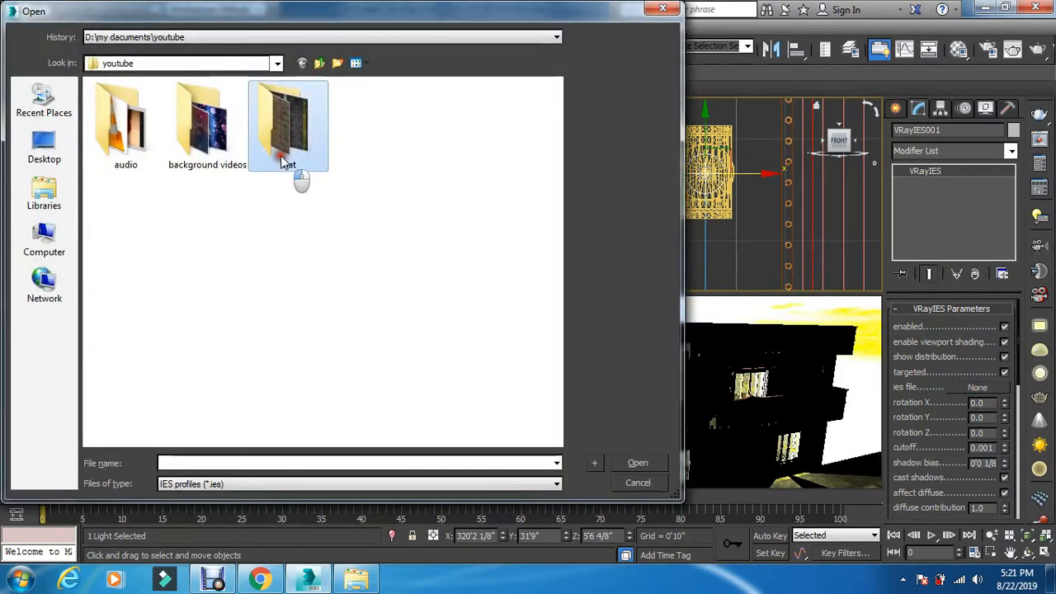
double_click(282, 159)
double_click(211, 161)
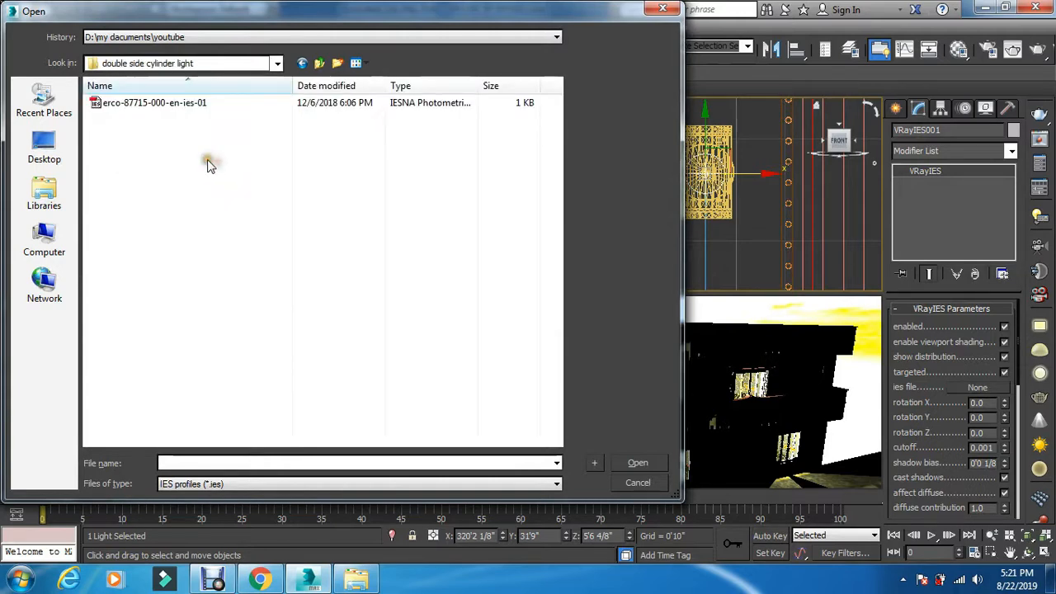
left_click(103, 106)
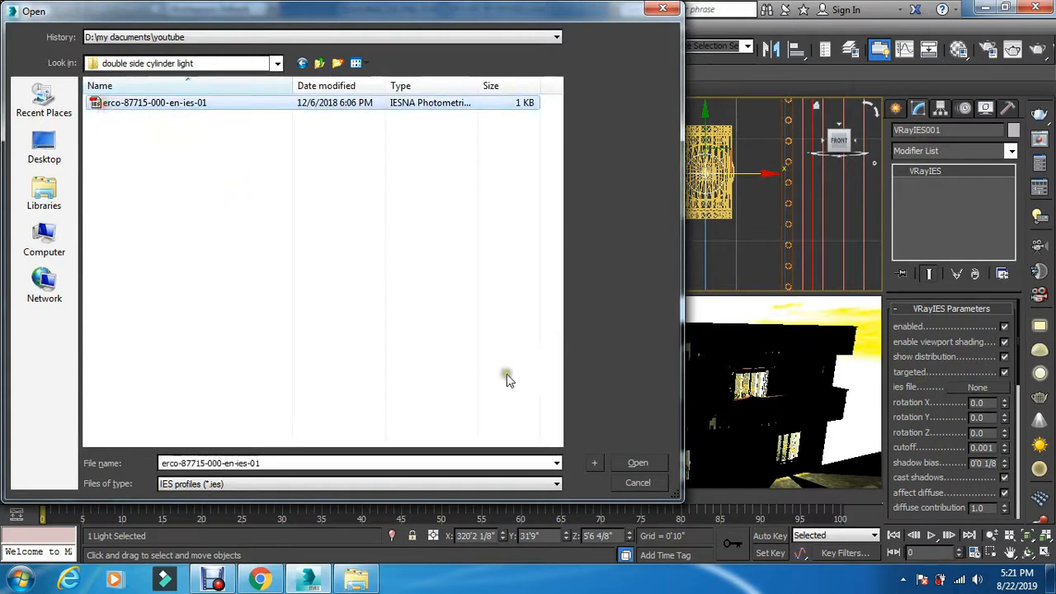
left_click(627, 462)
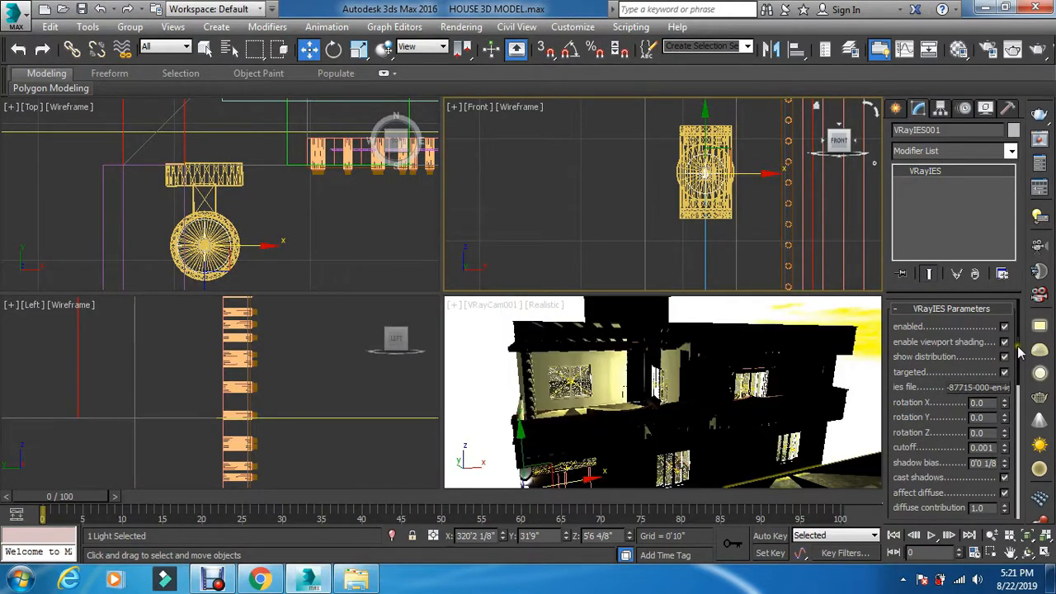
Switch the VRayIES light's color mode to Temperature and set its color temperature to 3500
left_click_drag(1018, 346, 1022, 470)
scroll(1024, 472, "up", 3)
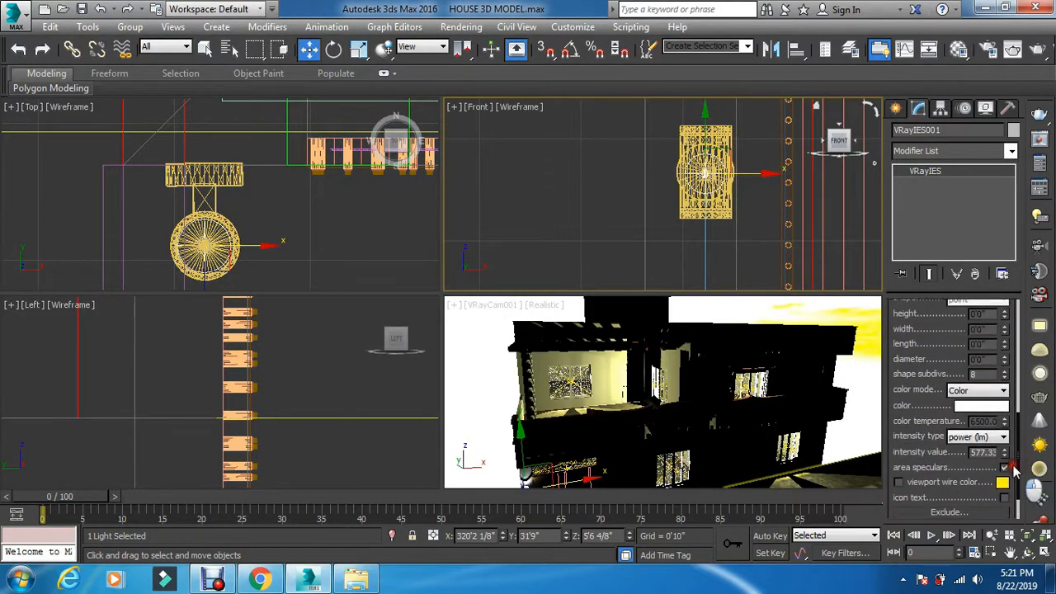
left_click(980, 407)
left_click(974, 420)
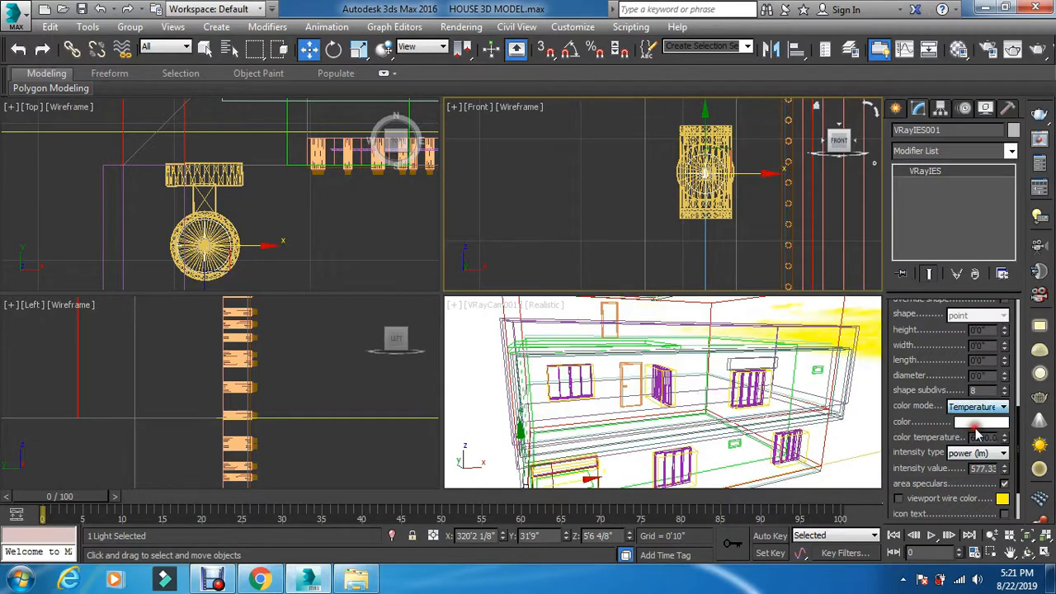
double_click(983, 437)
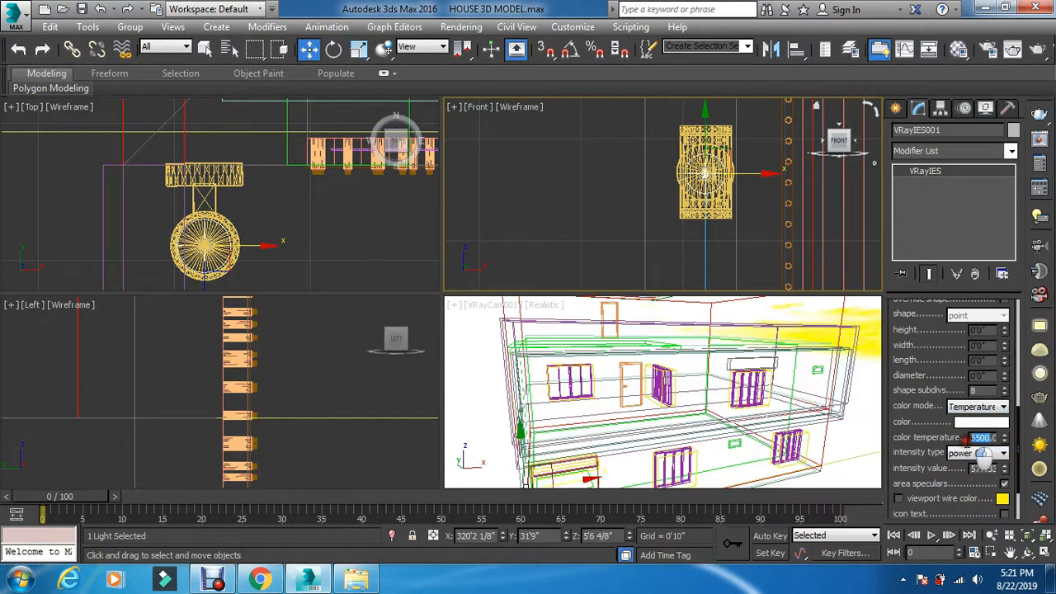
type("0")
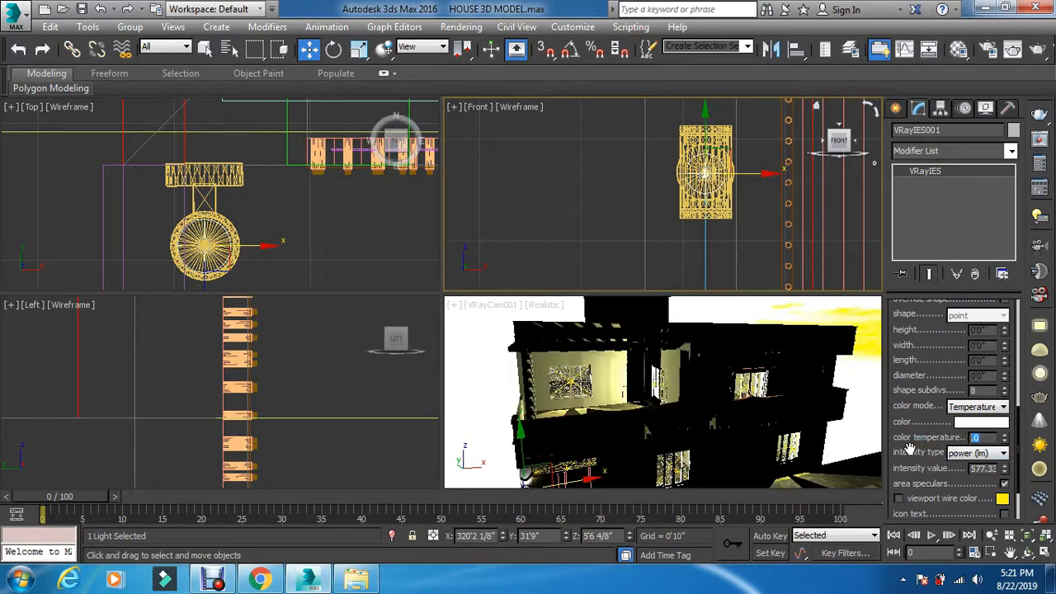
type("3500")
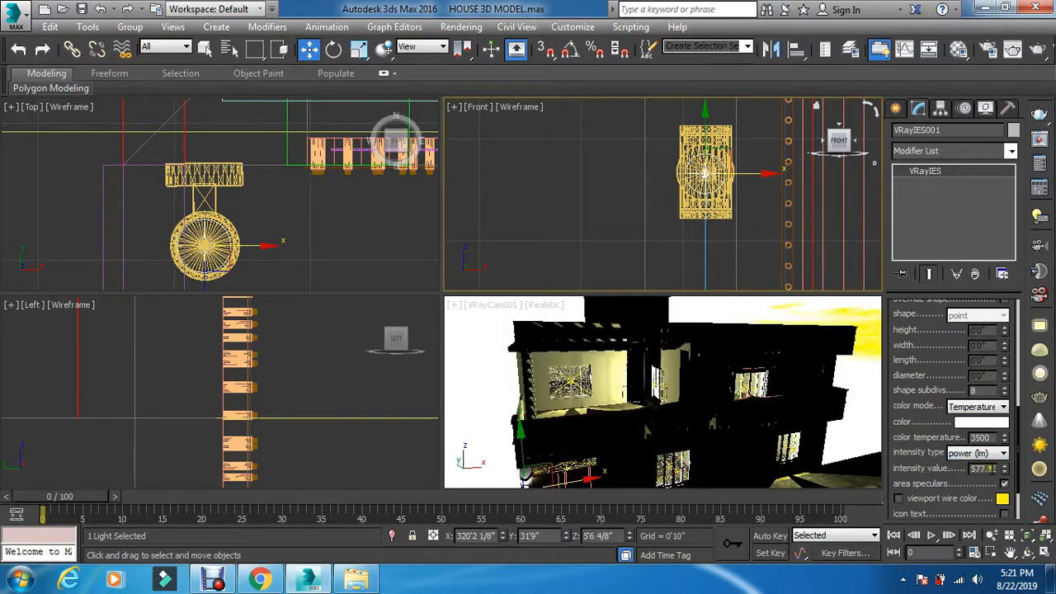
Change the light's intensity type to intensity (cd) and set the intensity value to 1100
left_click(994, 453)
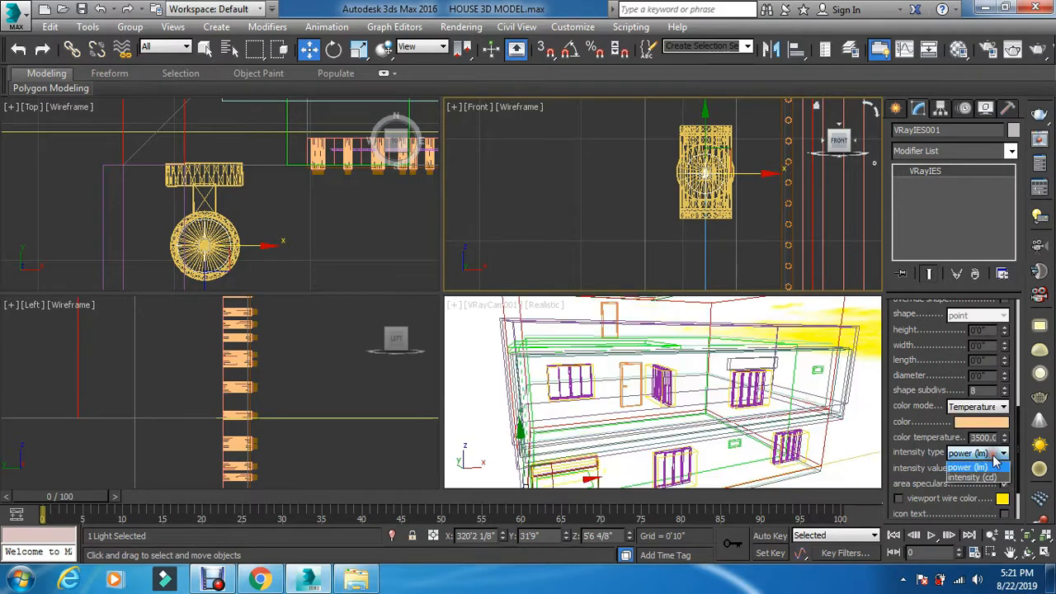
left_click(992, 478)
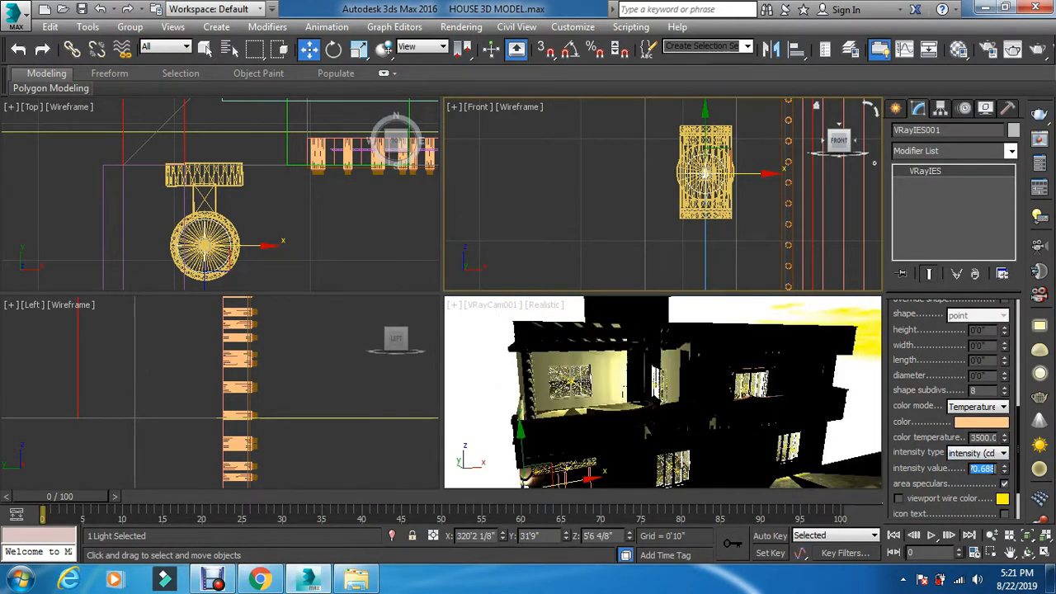
type("1100")
key("Return")
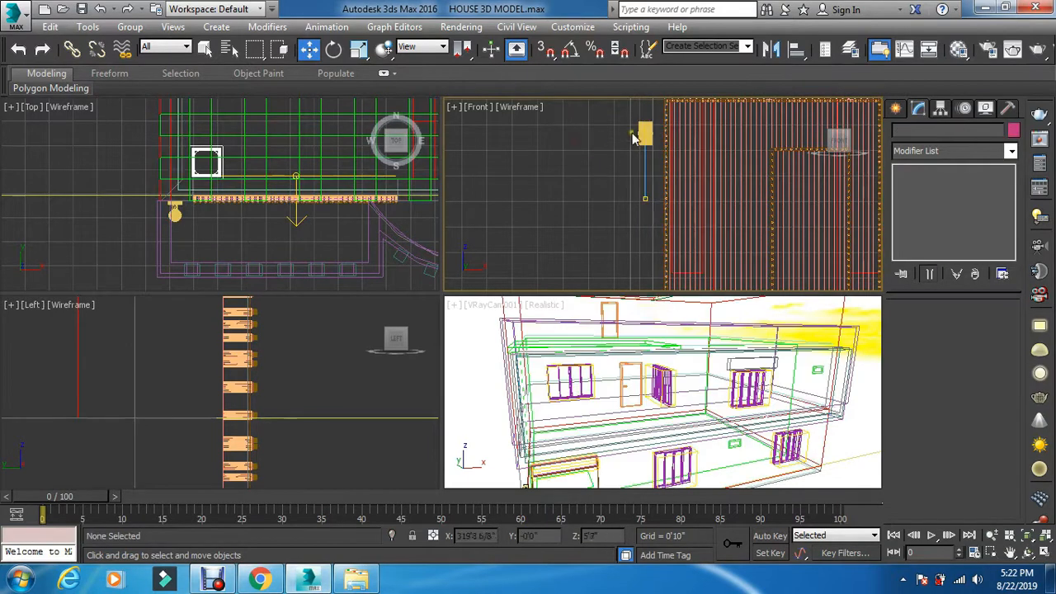
Select the lamp group together with its VRayIES light and clone both as one instance along X to the other side of the slatted gate
scroll(643, 124, "up", 4)
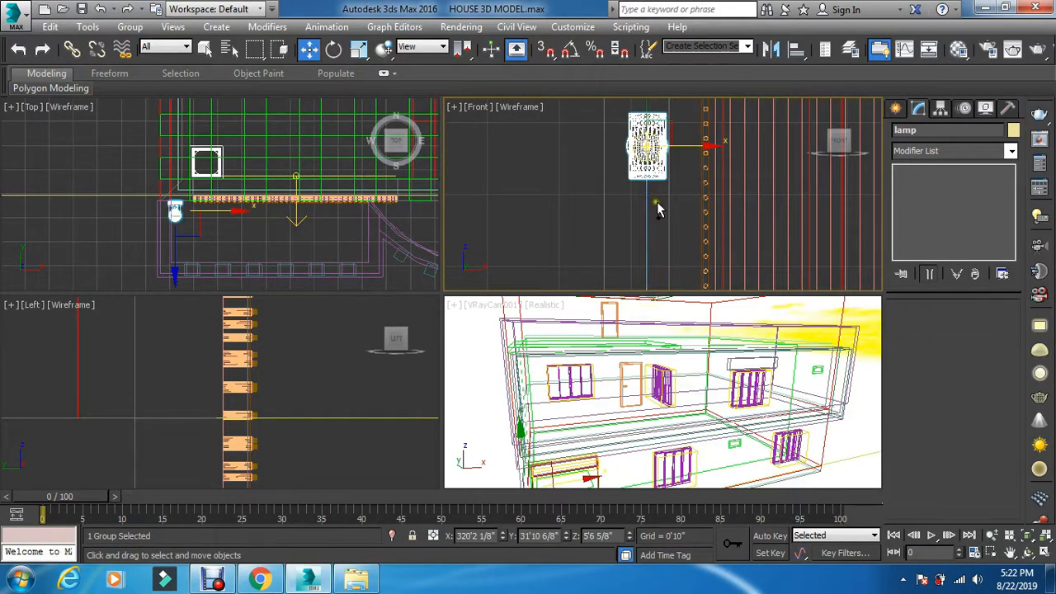
left_click(646, 247, "ctrl")
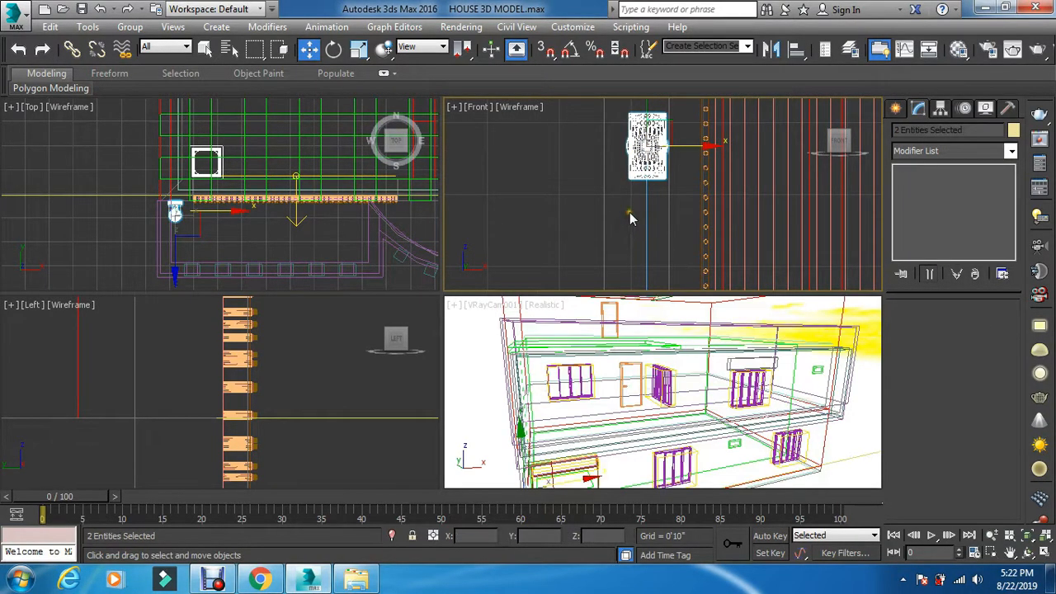
scroll(627, 201, "down", 4)
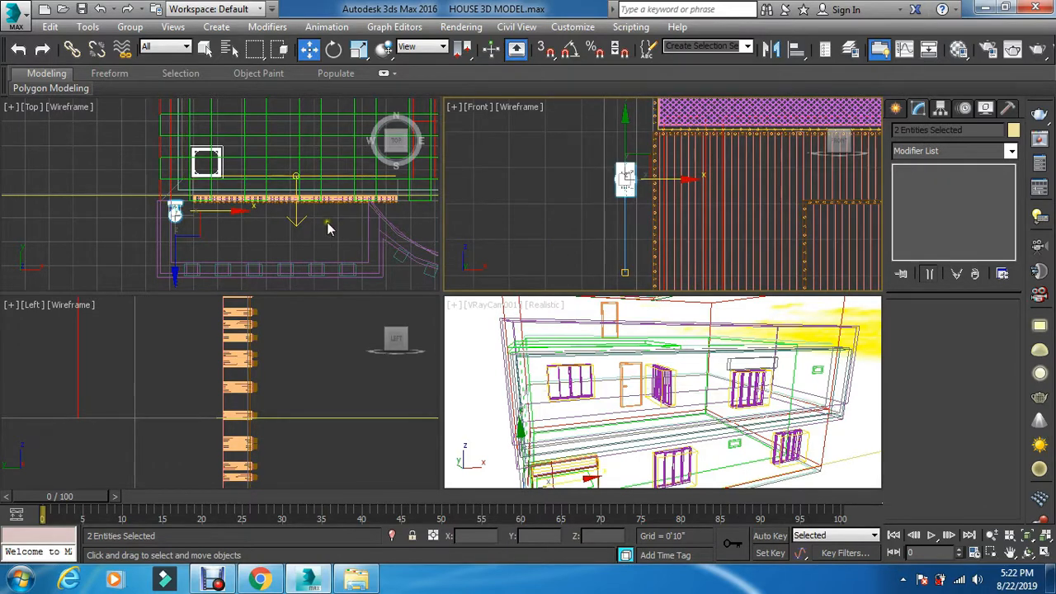
right_click(238, 229)
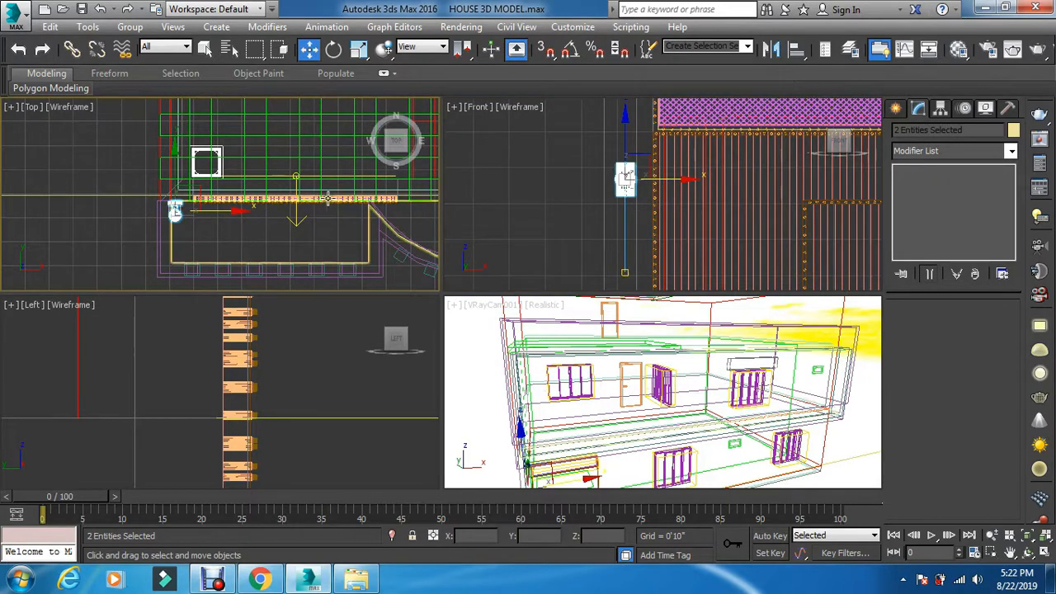
middle_click_drag(207, 247, 203, 247)
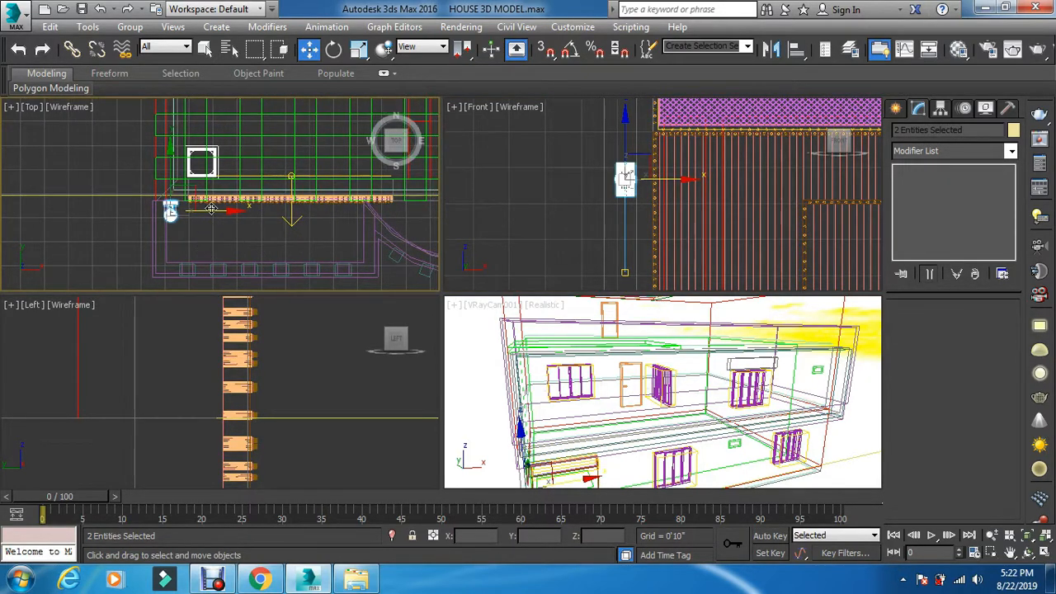
mouse_move(215, 210)
left_mouse_down("shift")
mouse_move(478, 219)
mouse_move(458, 223)
left_mouse_up("shift")
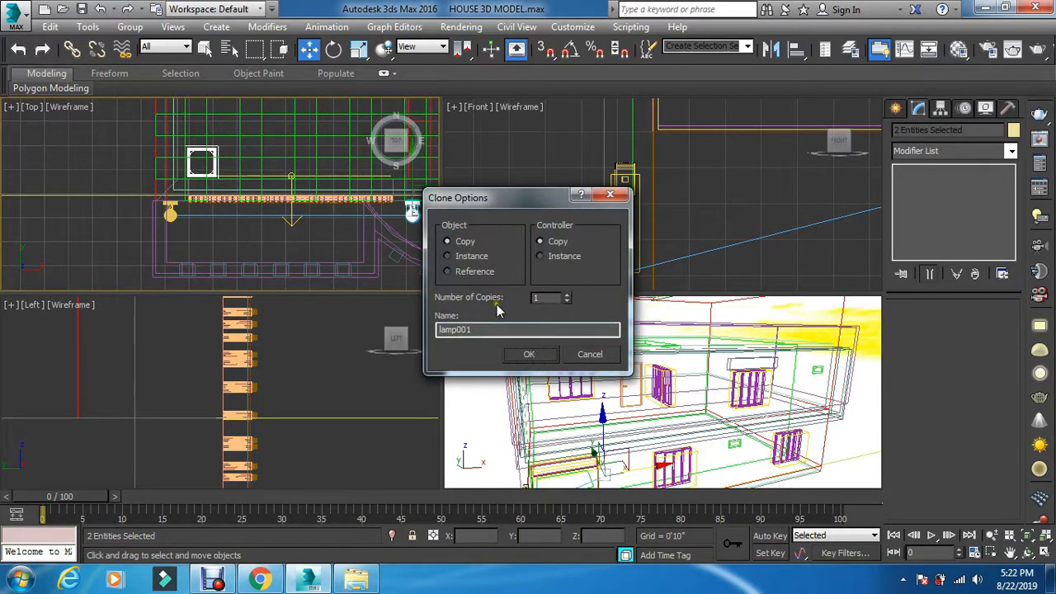
left_click(465, 258)
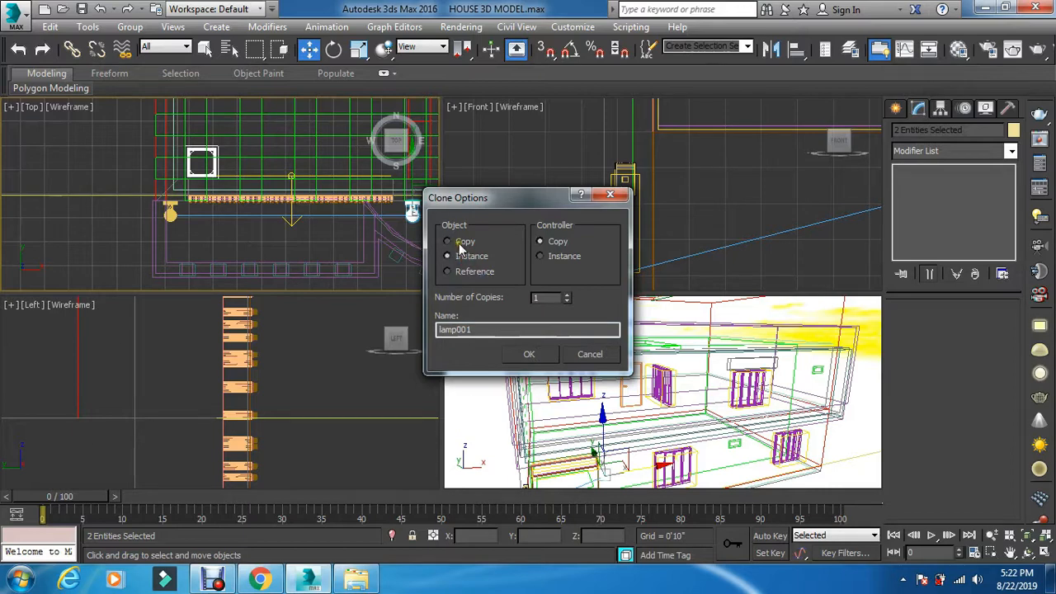
left_click(529, 354)
Move the cloned VRayIES light's target along X in the Front view so it sits directly below the second lamp
scroll(531, 246, "up", 5)
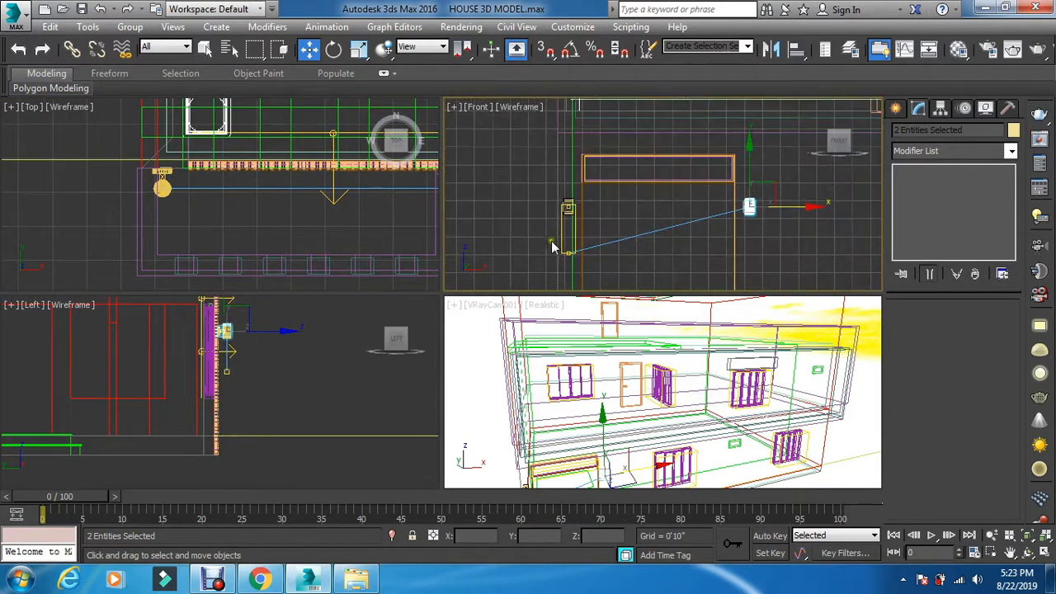
left_click(566, 255)
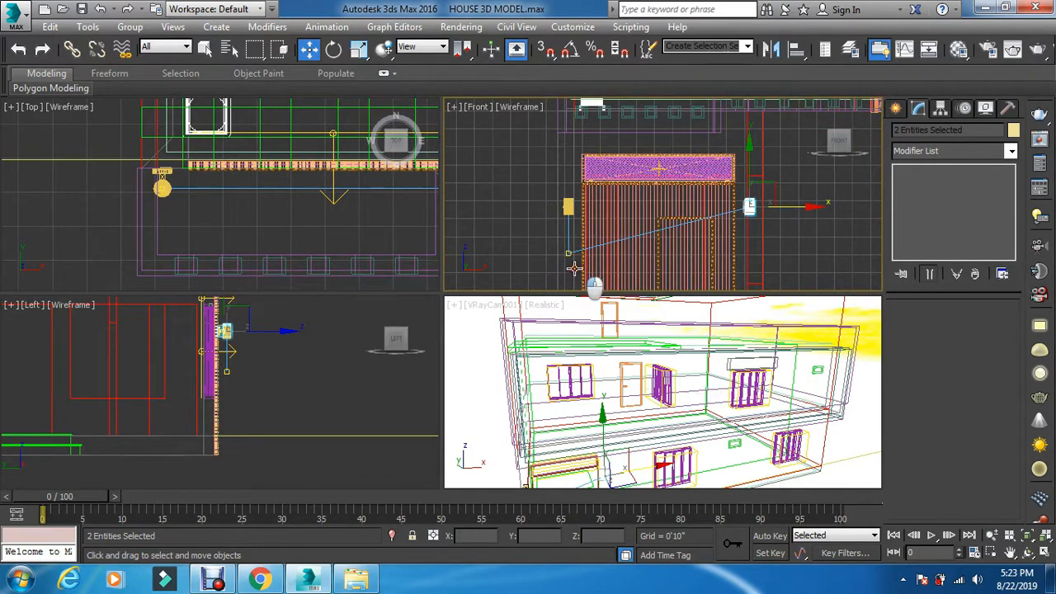
left_click_drag(604, 257, 778, 261)
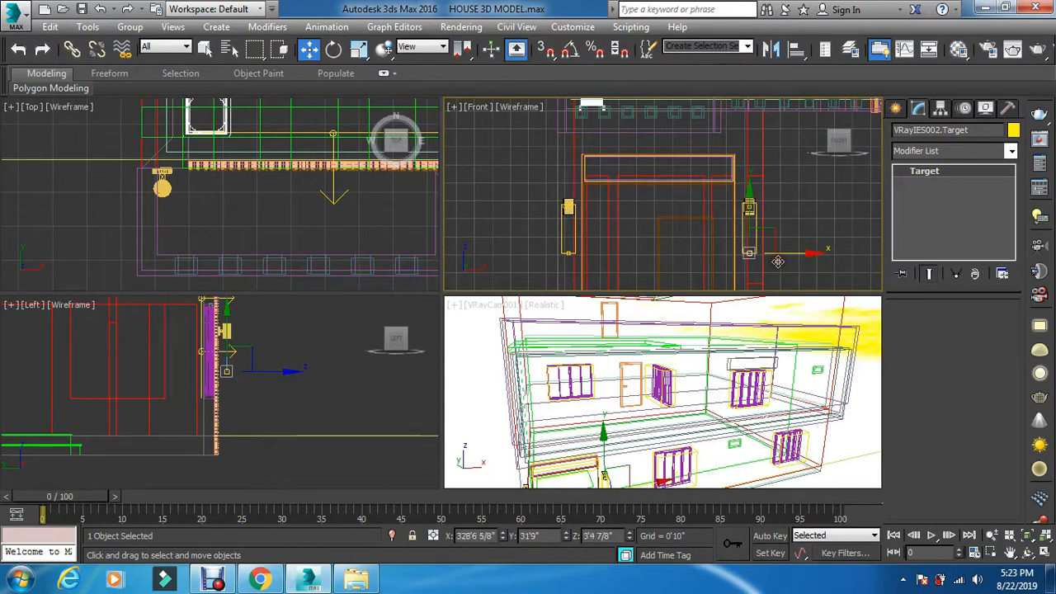
Render the VRayCam001 camera view with both wall lamps in place
right_click(628, 365)
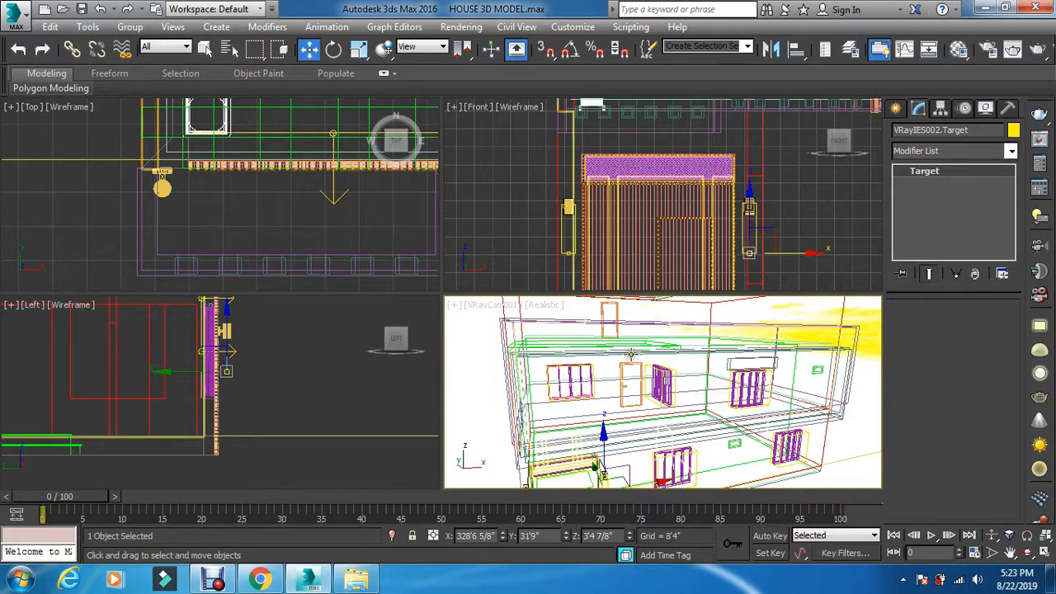
key("shift+q")
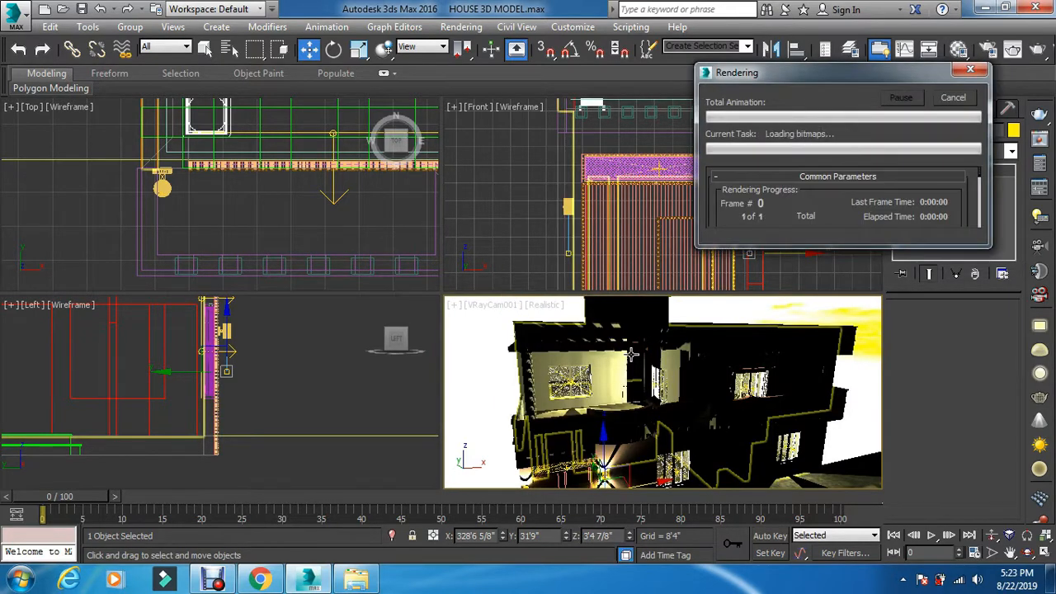